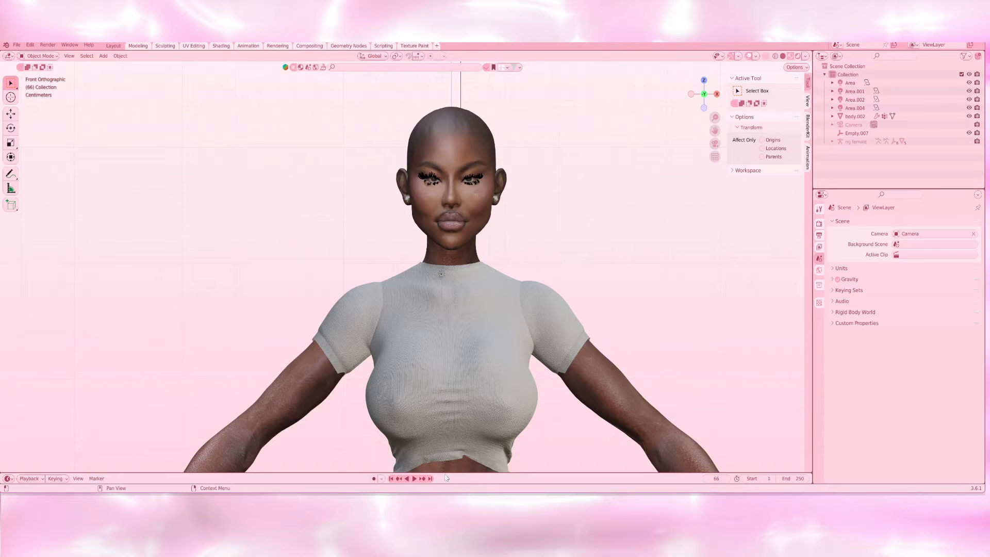
- Append the particle hair object to the scene so that it sits on the female character's head
click(16, 45)
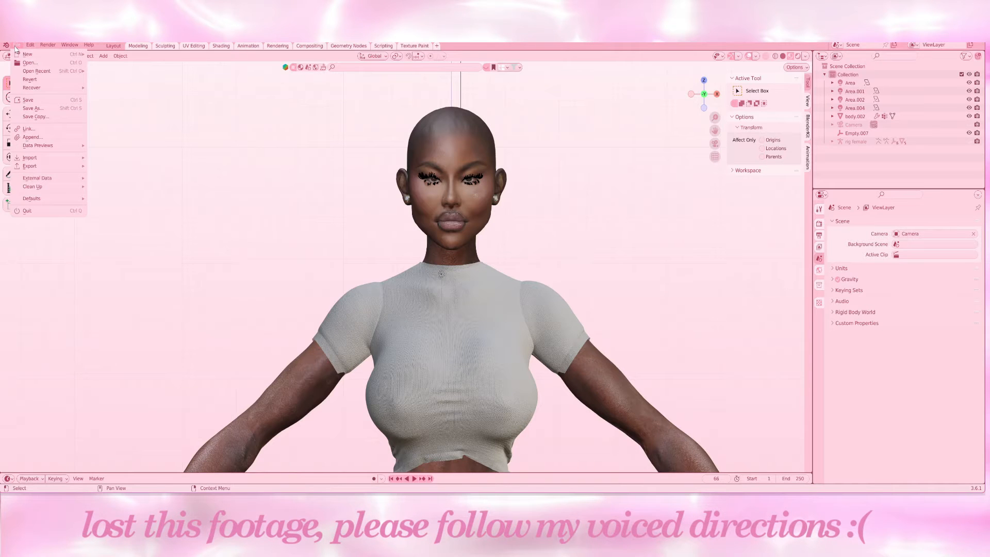
click(25, 136)
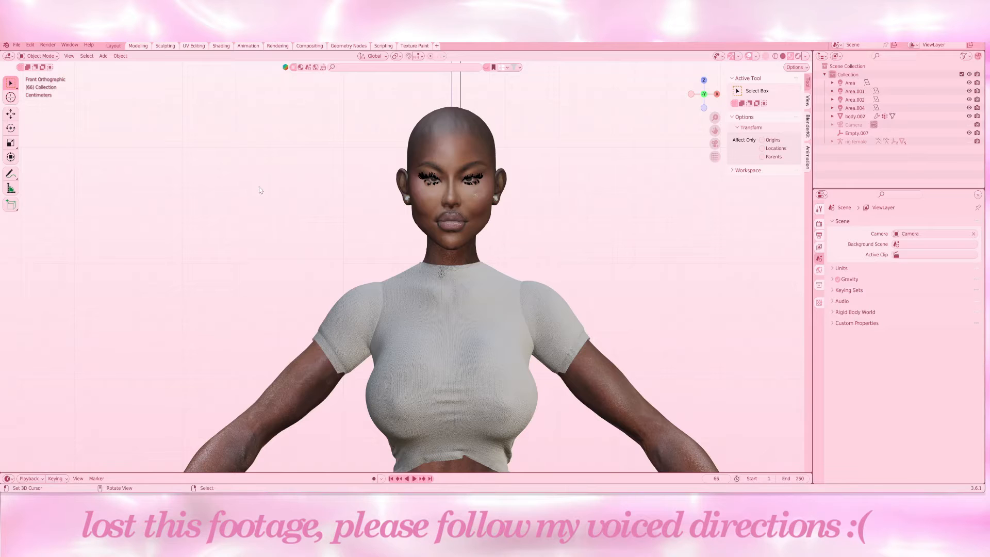
key(ctrl+v)
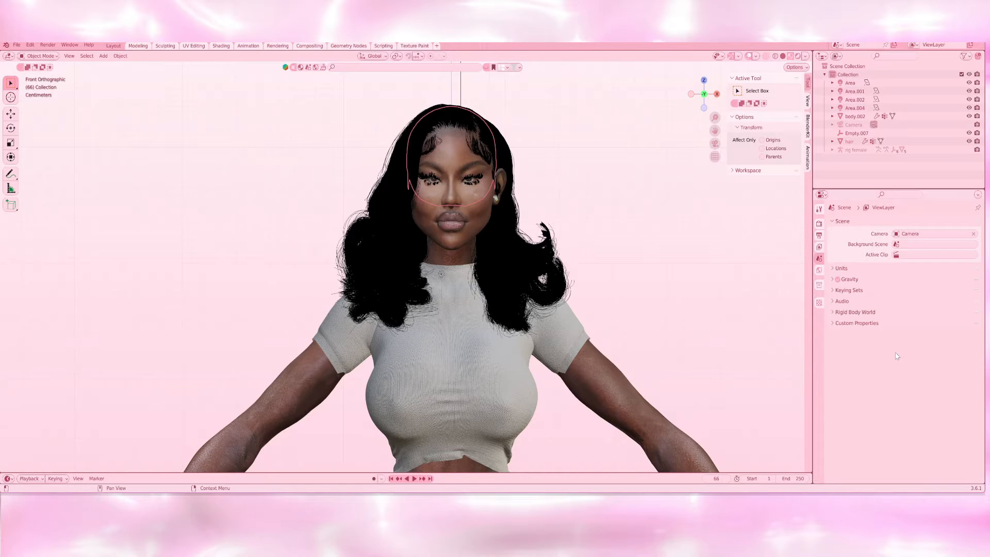
- Set "rig female" as the target object of the hair's Armature modifier
click(507, 237)
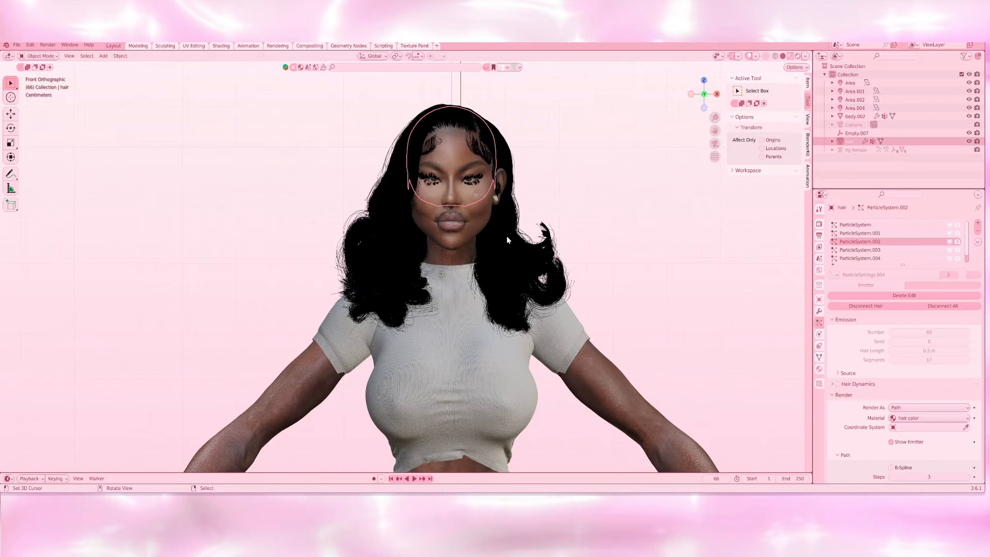
click(820, 311)
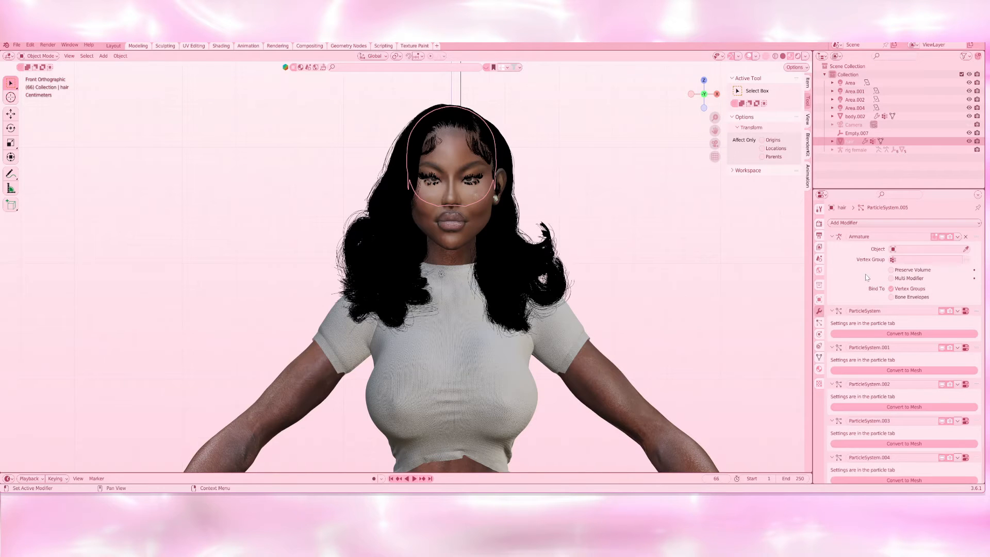
click(907, 251)
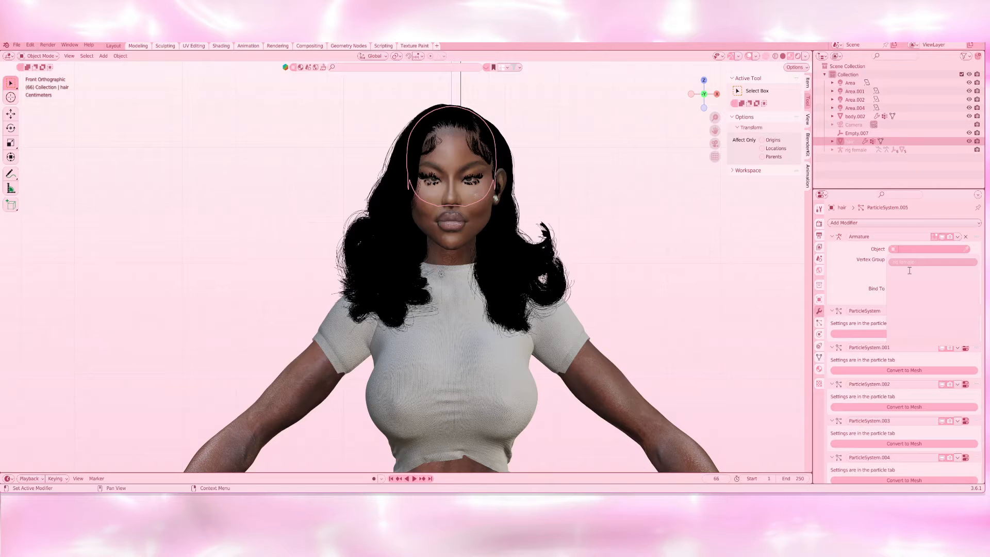
click(913, 263)
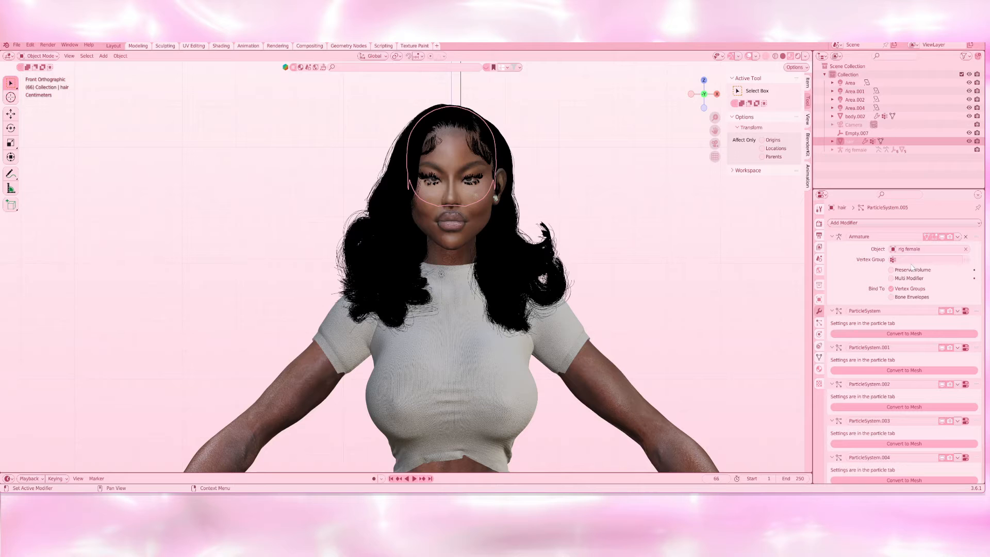
- Review the hair's modifier order, checking the Armature modifier against the particle systems and its options for moving to first or last
scroll(929, 323, down, 2)
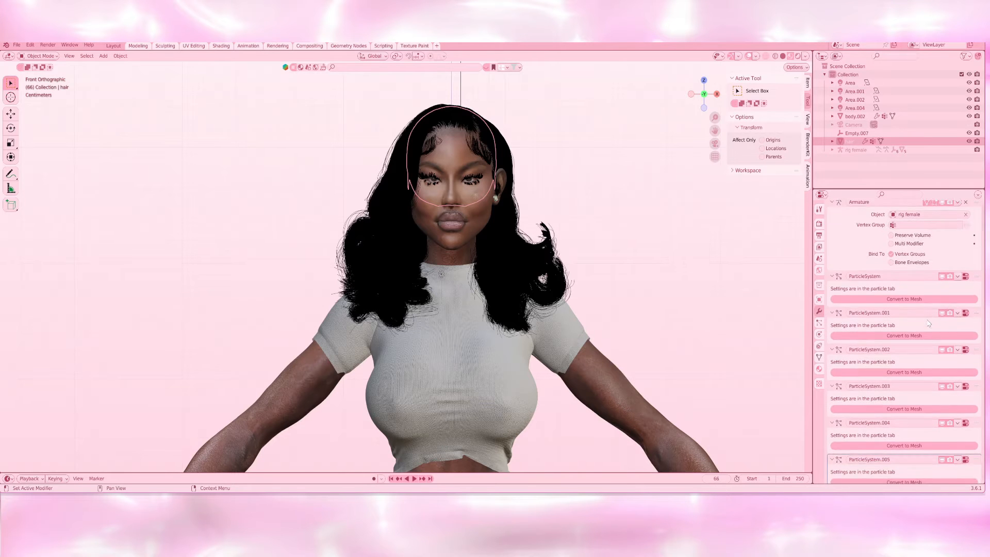
scroll(932, 309, up, 2)
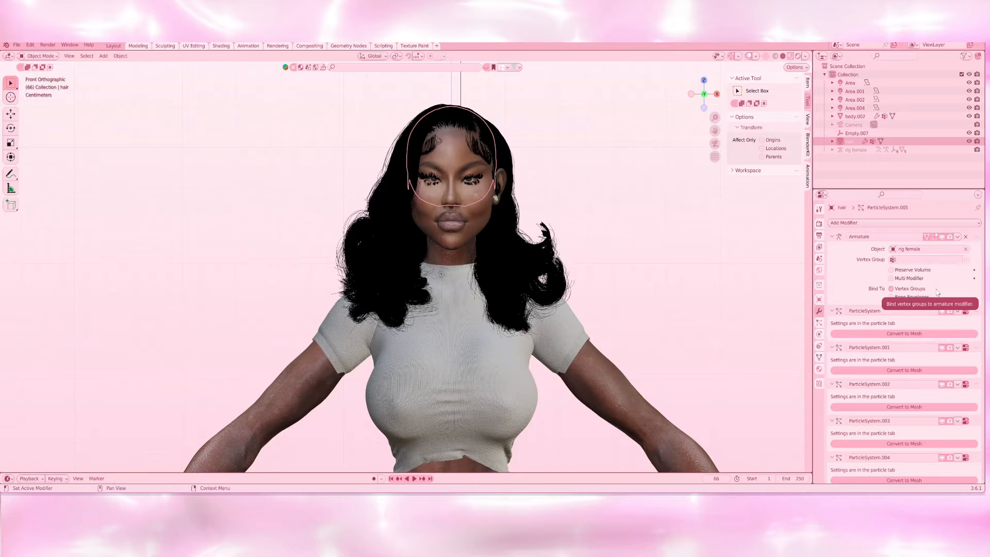
scroll(938, 419, down, 2)
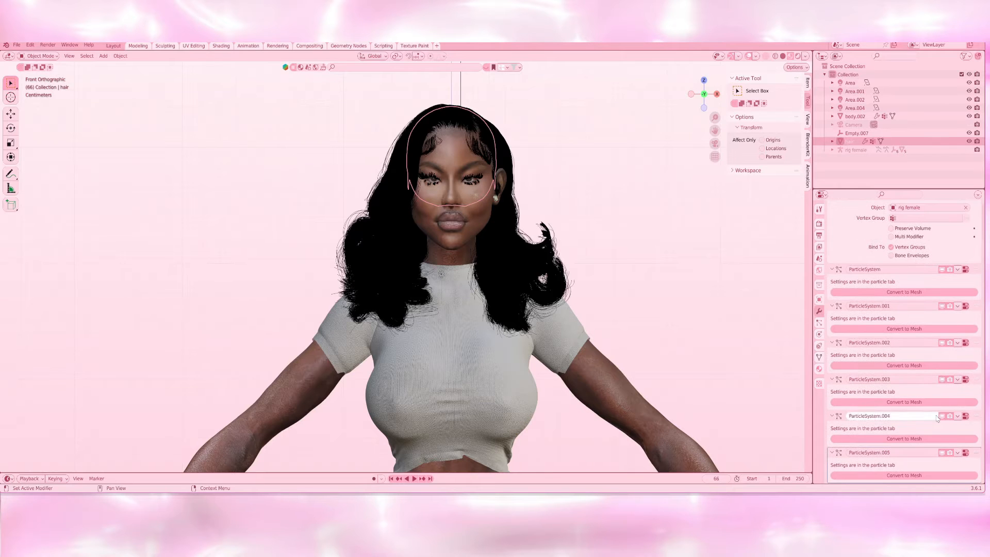
scroll(938, 418, up, 2)
click(958, 237)
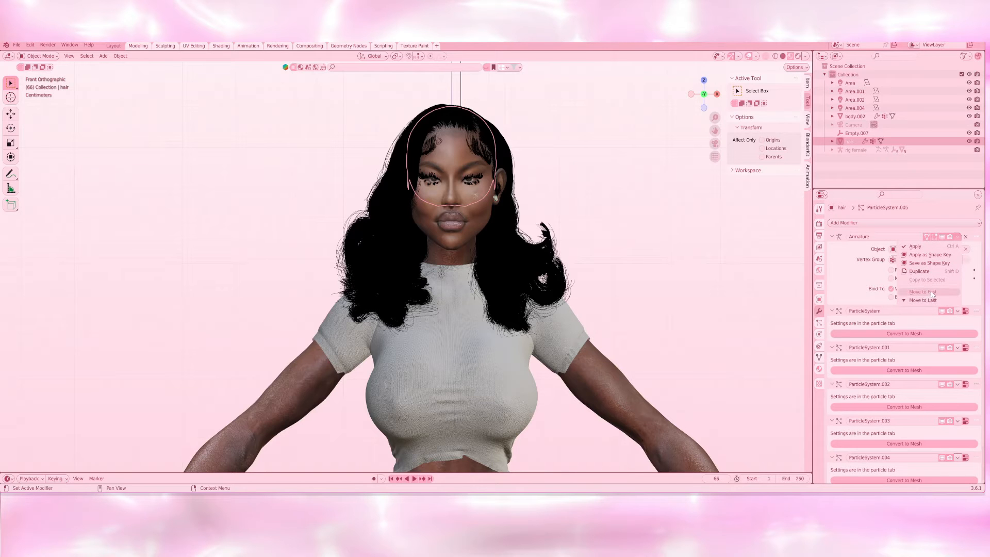
scroll(859, 342, down, 1)
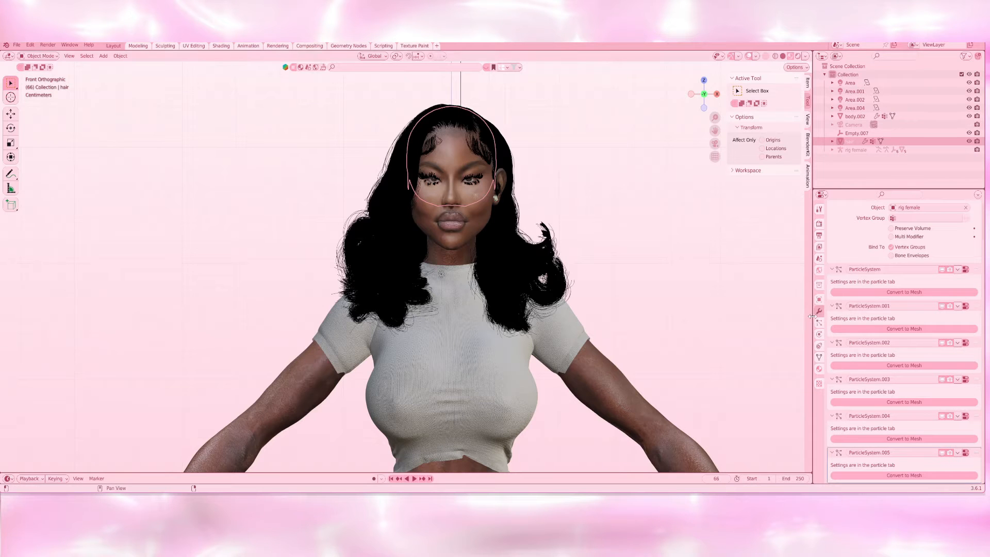
scroll(900, 325, up, 2)
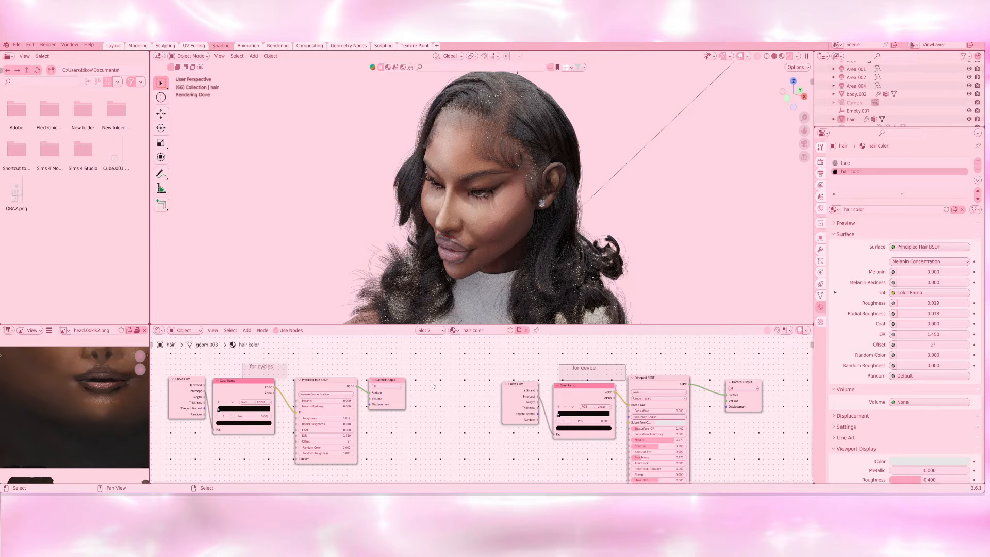
- Compare the hair material's EEVEE and Cycles outputs by activating each in turn, ending with the EEVEE Material Output active
middle_drag(791, 409, 762, 414)
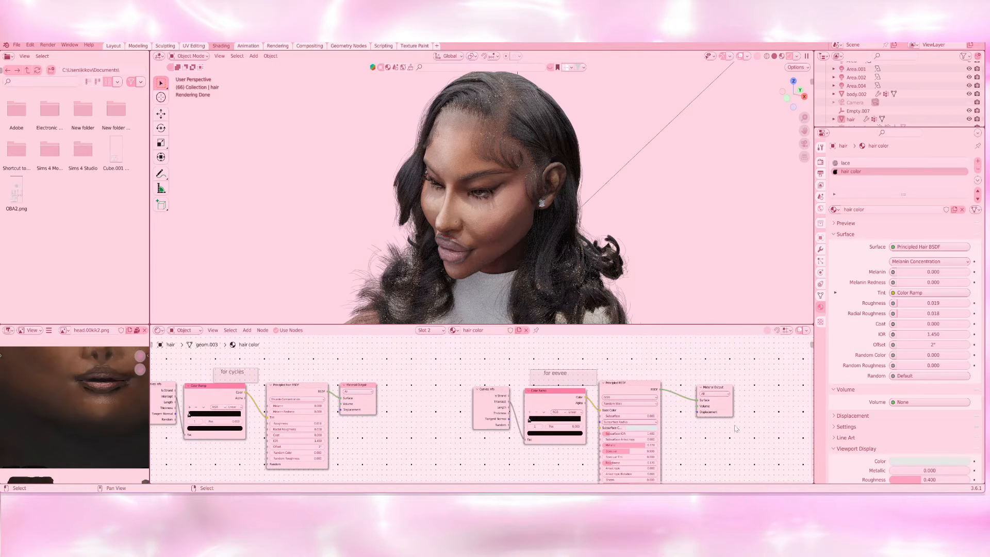
click(731, 412)
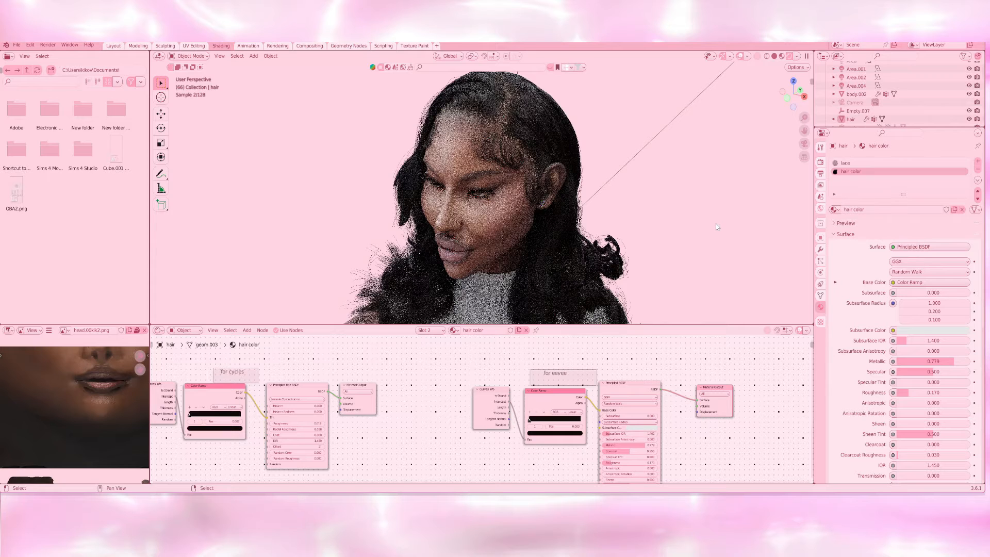
click(375, 408)
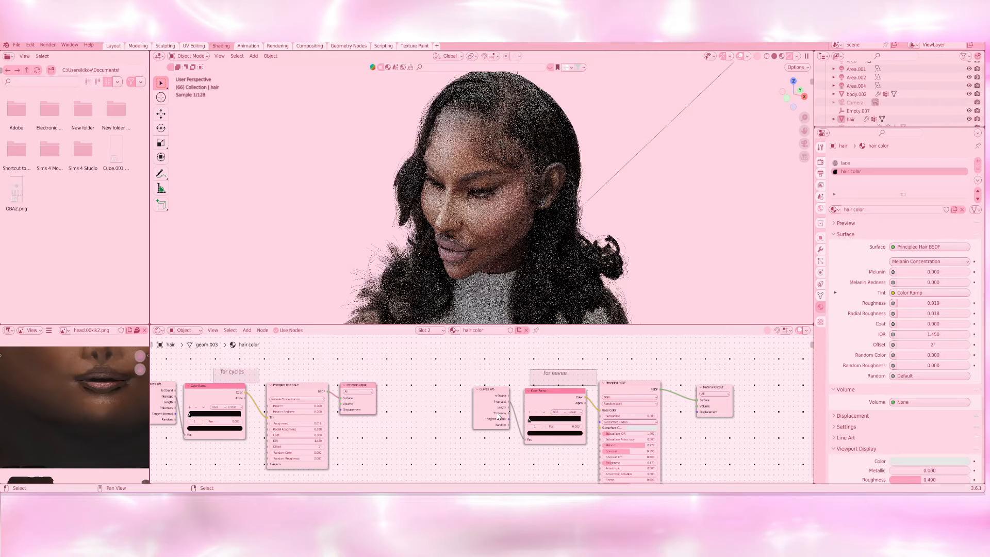
click(714, 408)
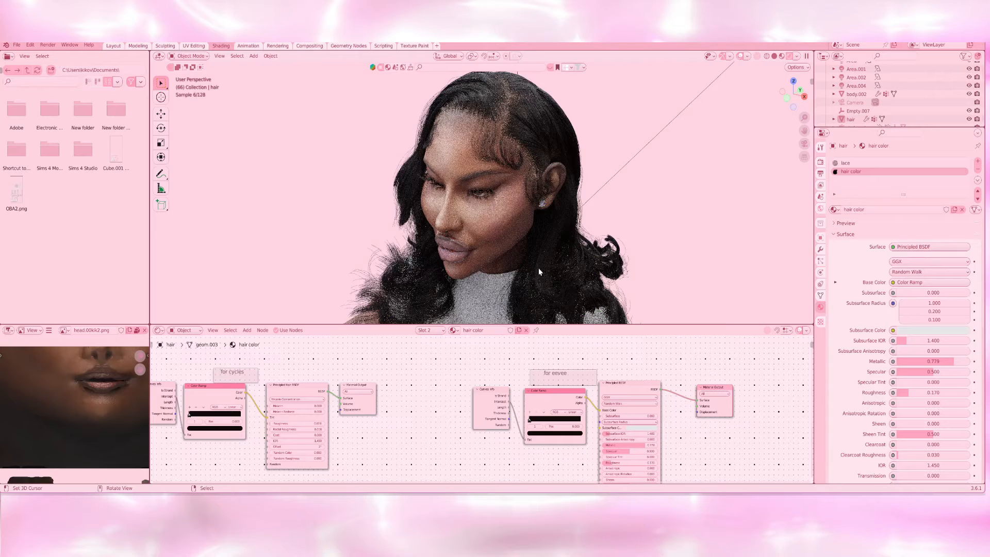
- Move the black stop of the EEVEE Color Ramp to position 0.066 to lengthen the light roots at the hairline
scroll(490, 175, up, 5)
scroll(495, 175, up, 4)
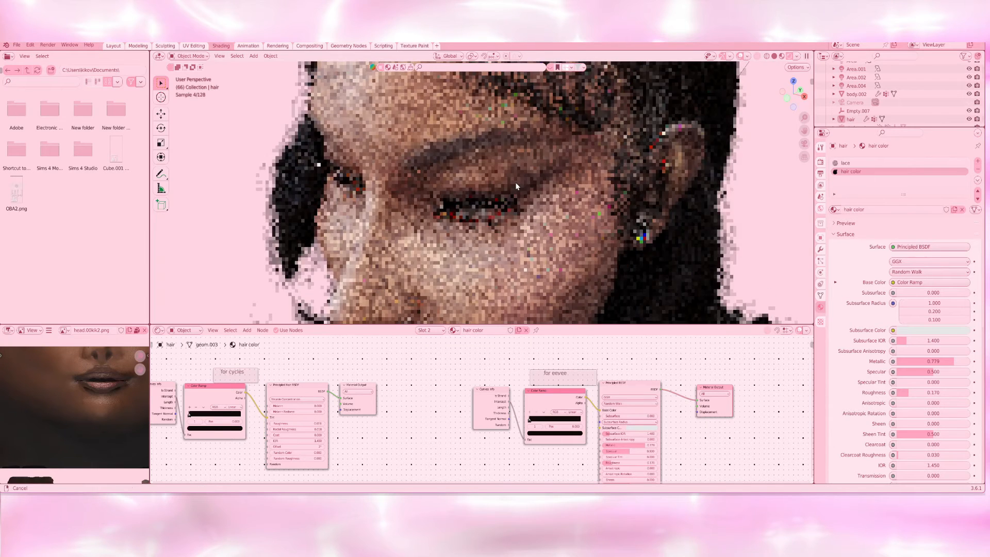
alt+middle_drag(540, 164, 521, 238)
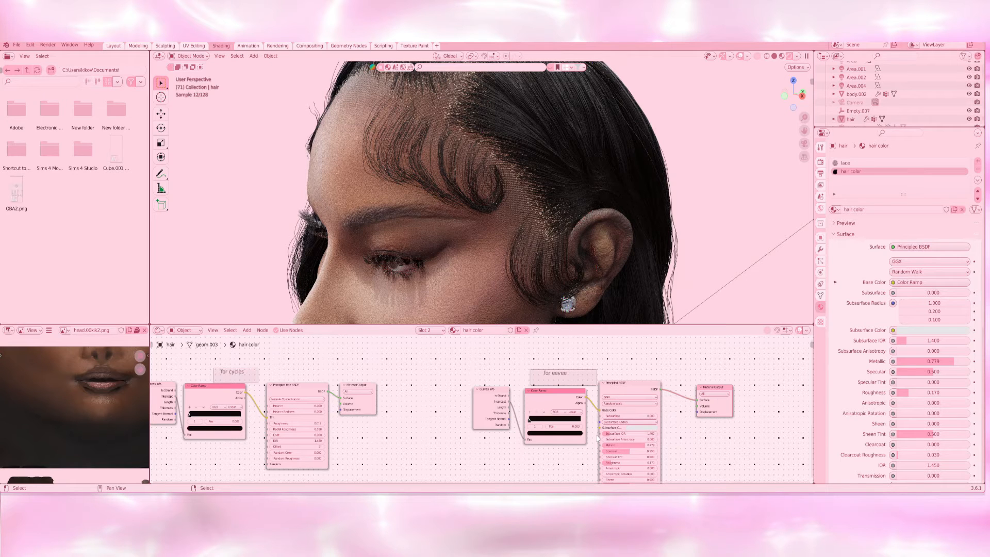
scroll(556, 429, up, 6)
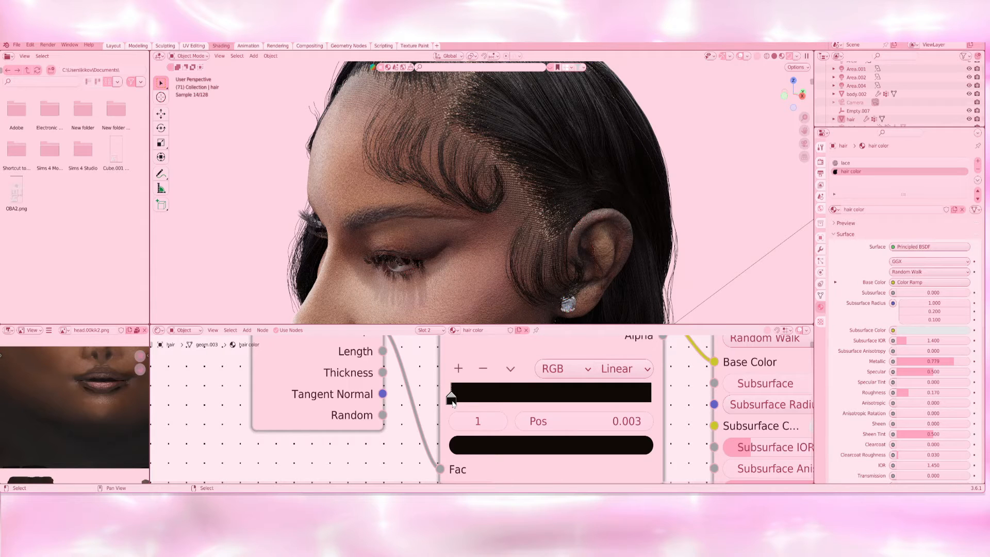
drag(453, 403, 467, 404)
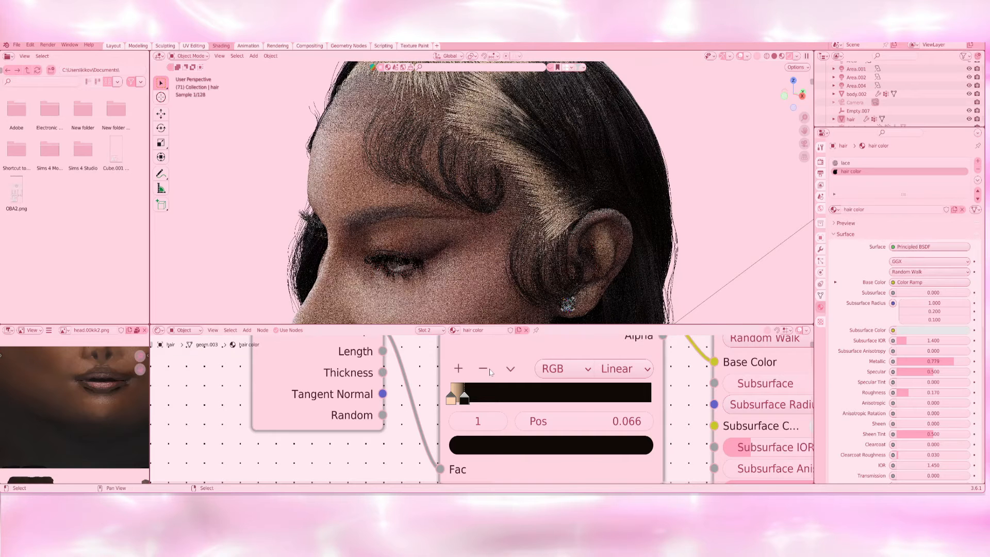
- Recolor the Color Ramp's root stop with a brown sampled from the head texture's skin and move the black stop to position 0.012
click(451, 401)
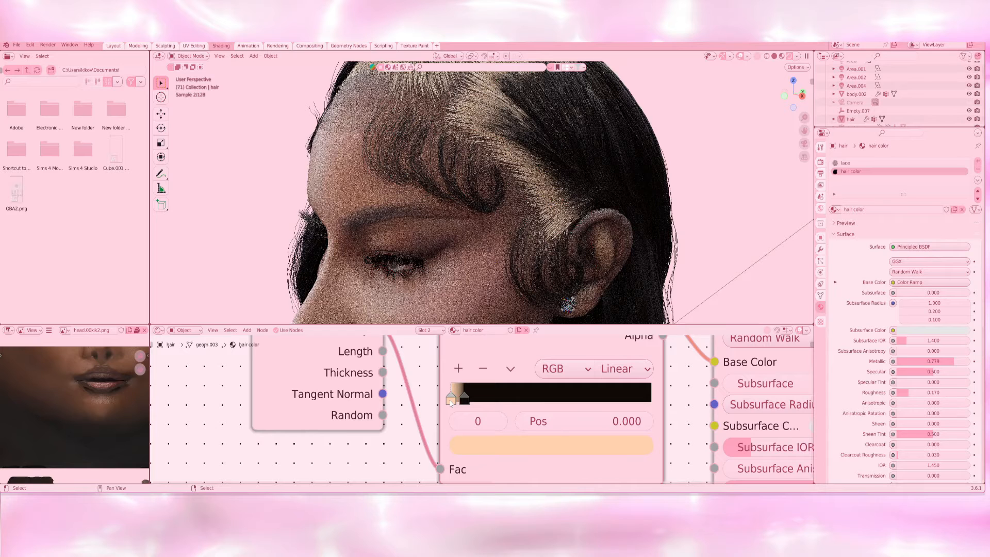
click(552, 445)
click(595, 356)
click(127, 360)
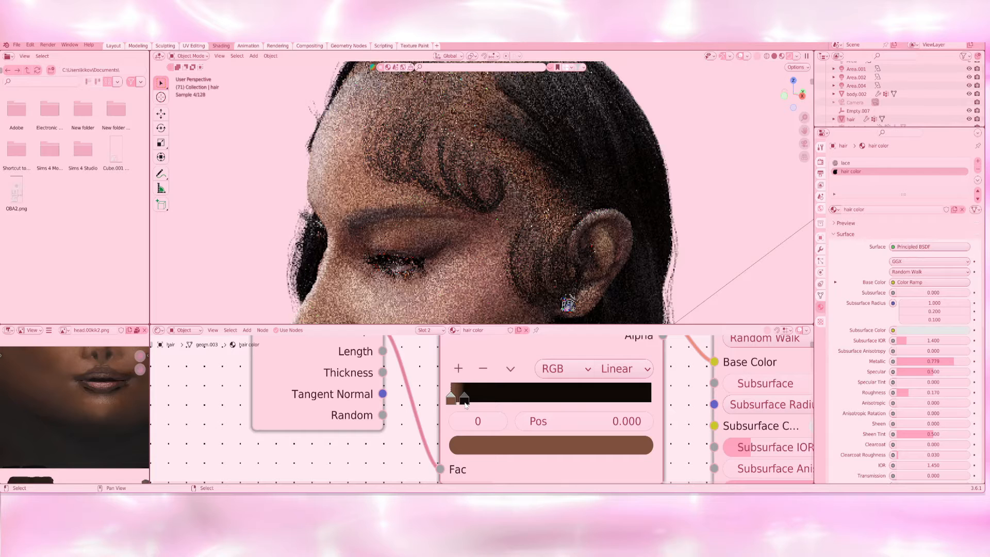
drag(467, 404, 456, 402)
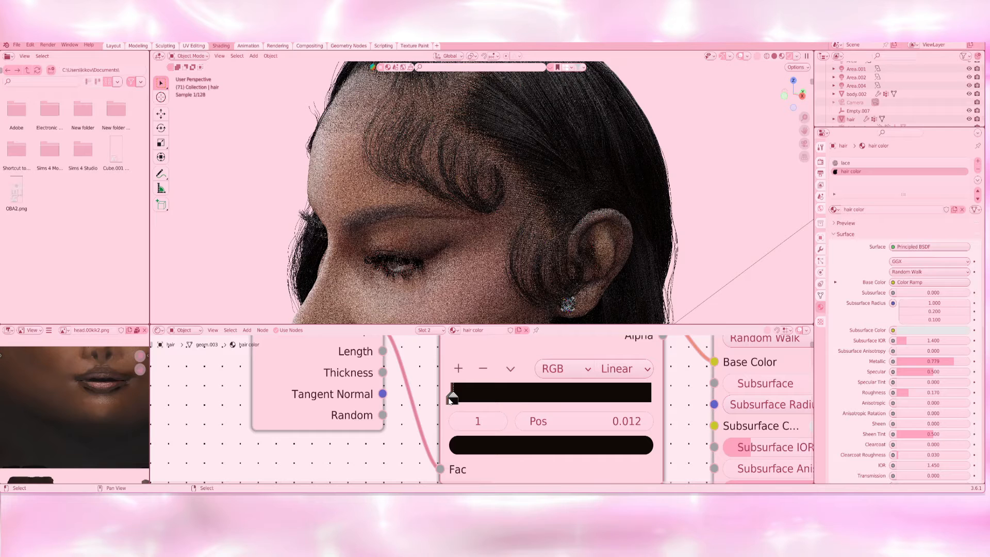
- Recolor the Color Ramp's black stop at position 0.012 to a bright orange for the hair lengths
click(528, 445)
drag(604, 302, 611, 225)
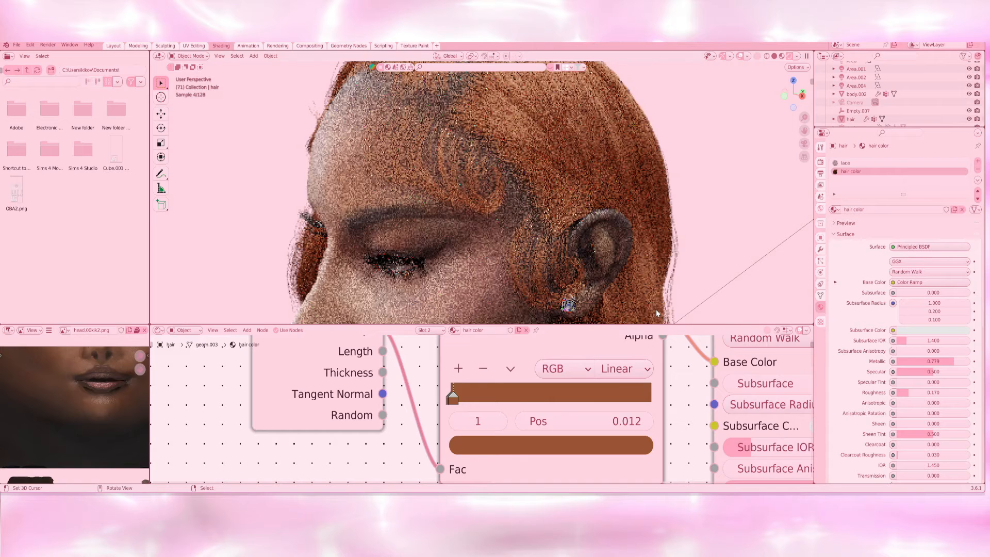
click(526, 447)
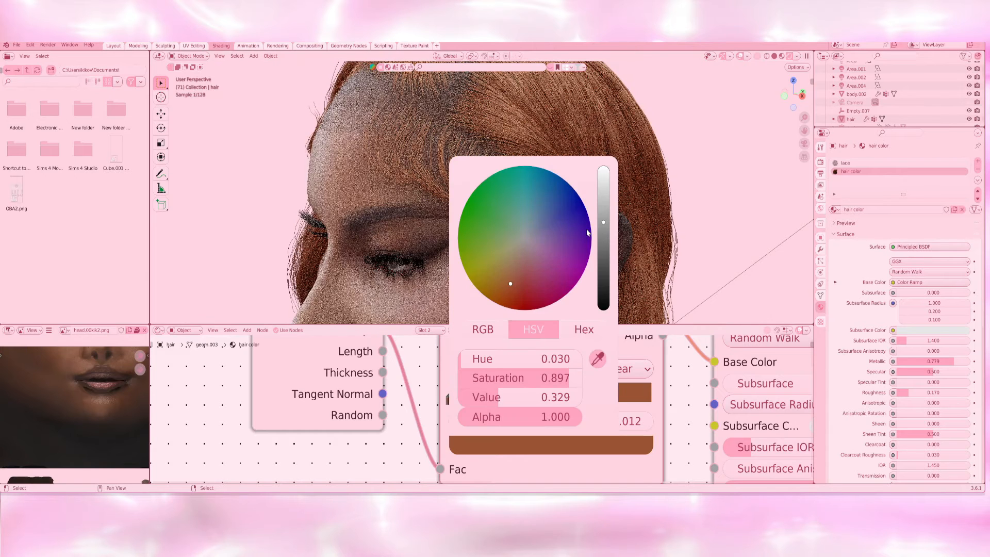
click(605, 192)
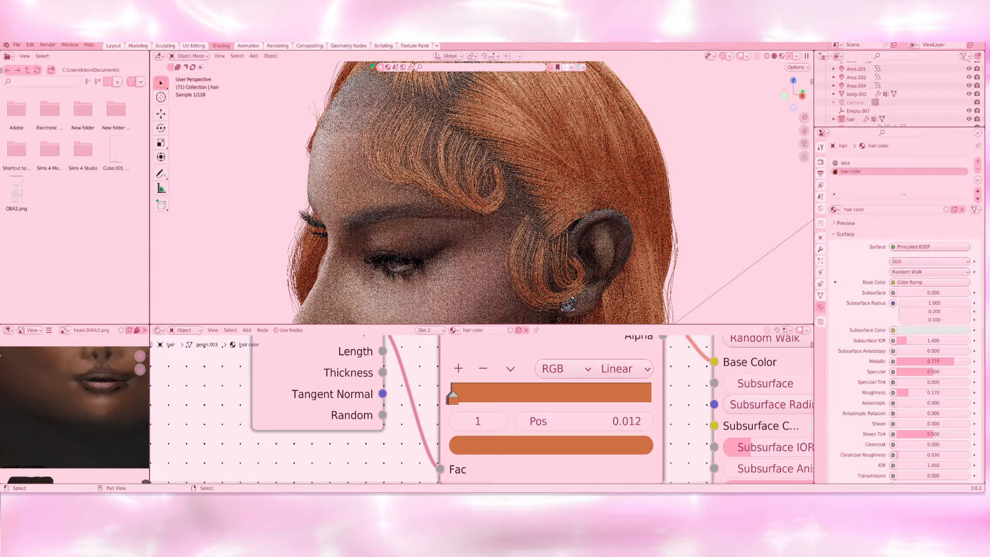
- Move the orange stop to position 0.157, then select the brown root stop and try removing it from the Color Ramp
drag(455, 403, 487, 403)
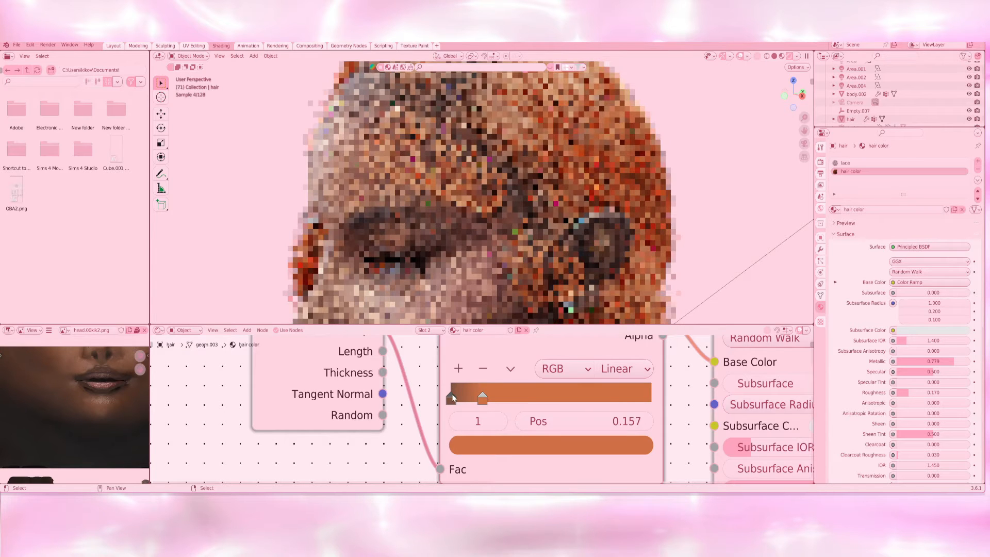
click(451, 397)
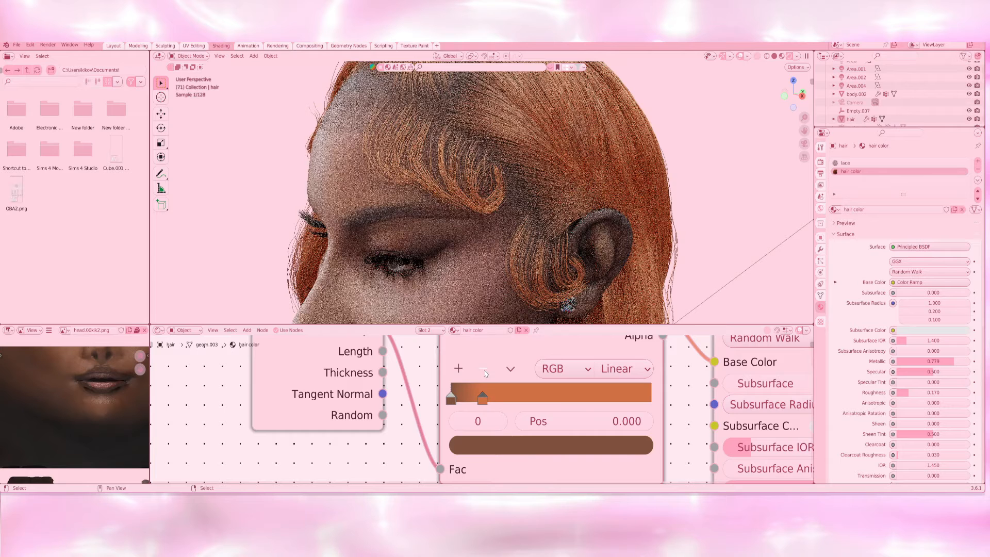
click(484, 370)
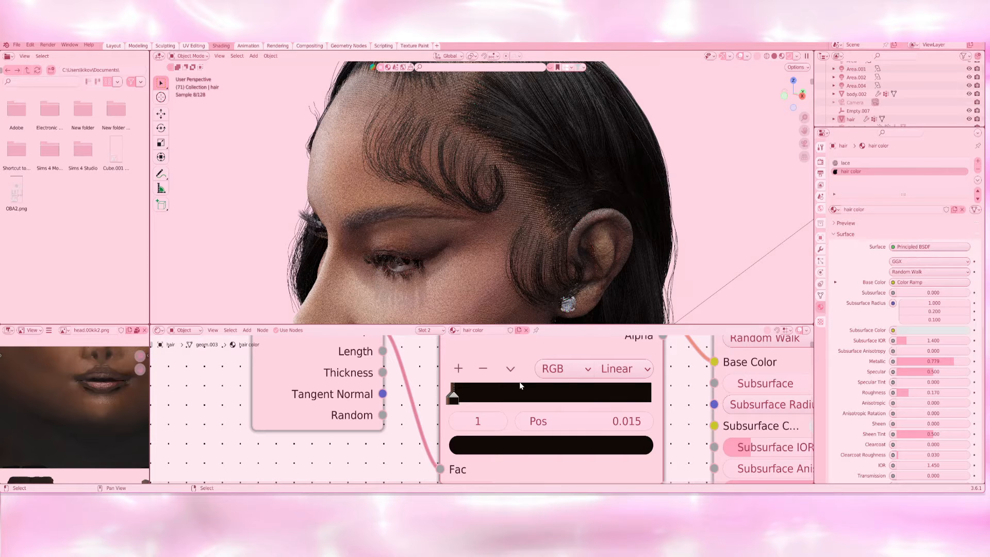
- Disconnect the EEVEE Color Ramp from the Principled BSDF's Base Color and open that base color for editing
scroll(521, 386, down, 3)
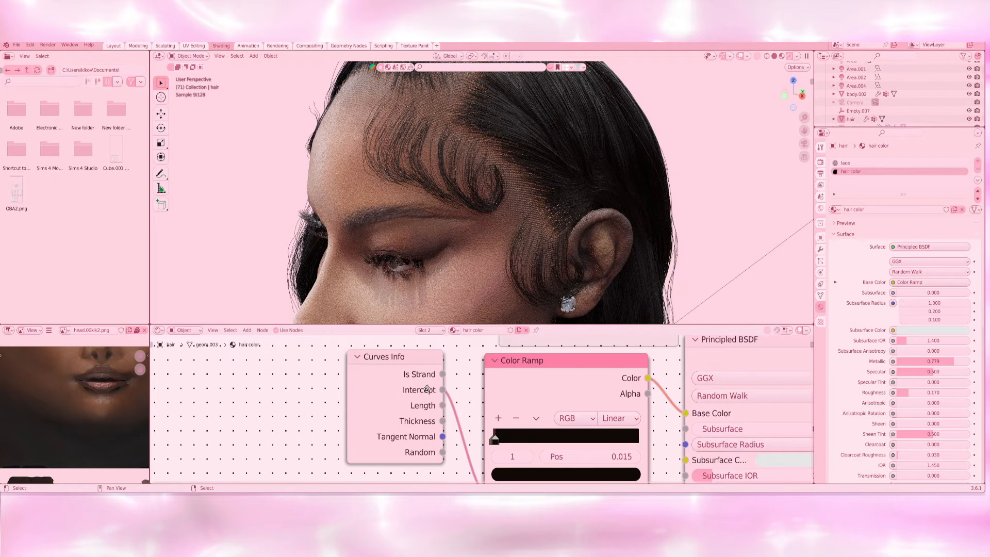
scroll(480, 374, down, 2)
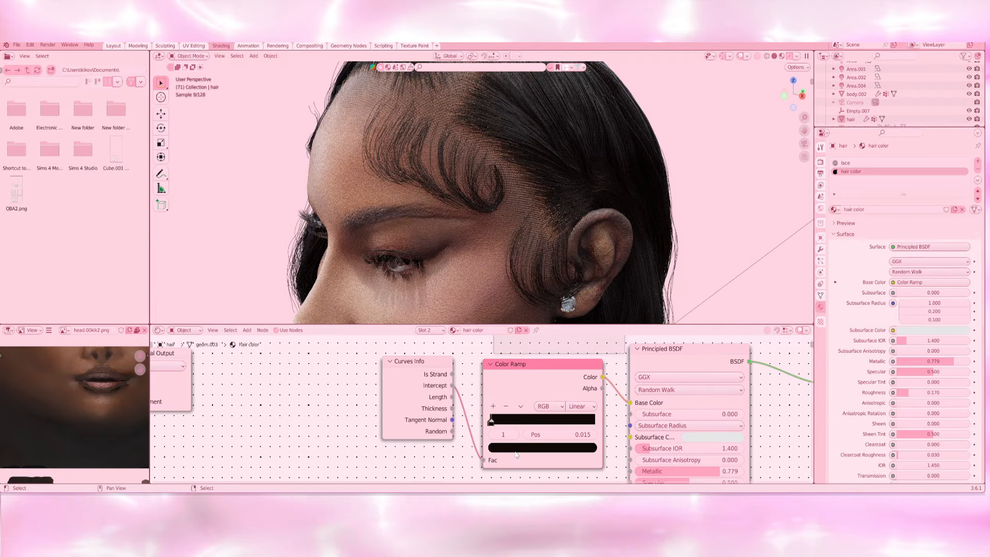
scroll(517, 455, up, 1)
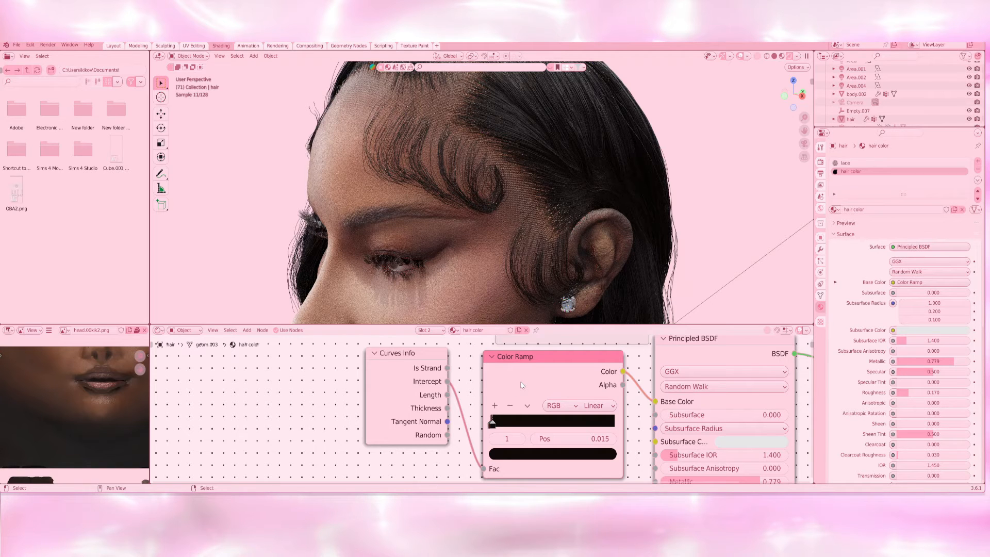
drag(656, 403, 651, 412)
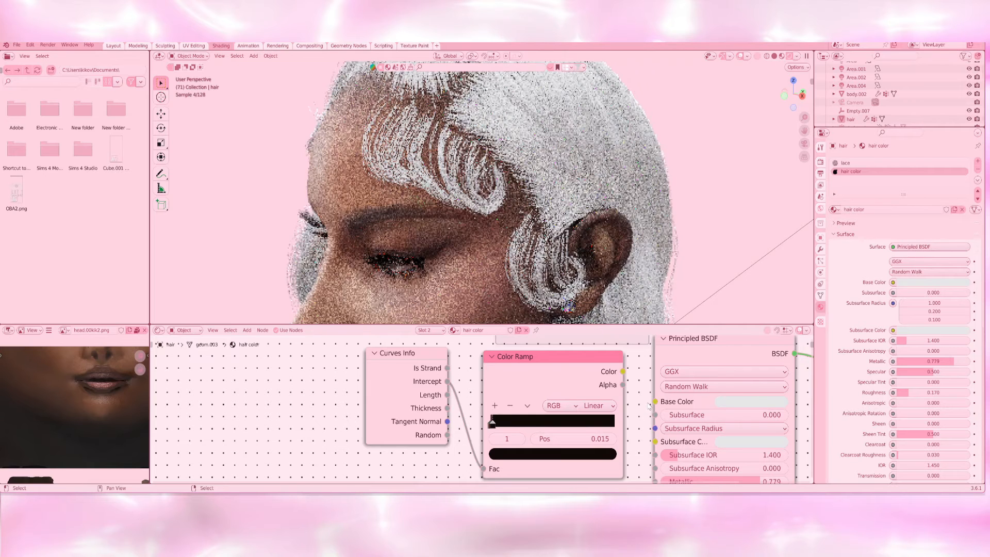
click(751, 401)
scroll(397, 398, down, 5)
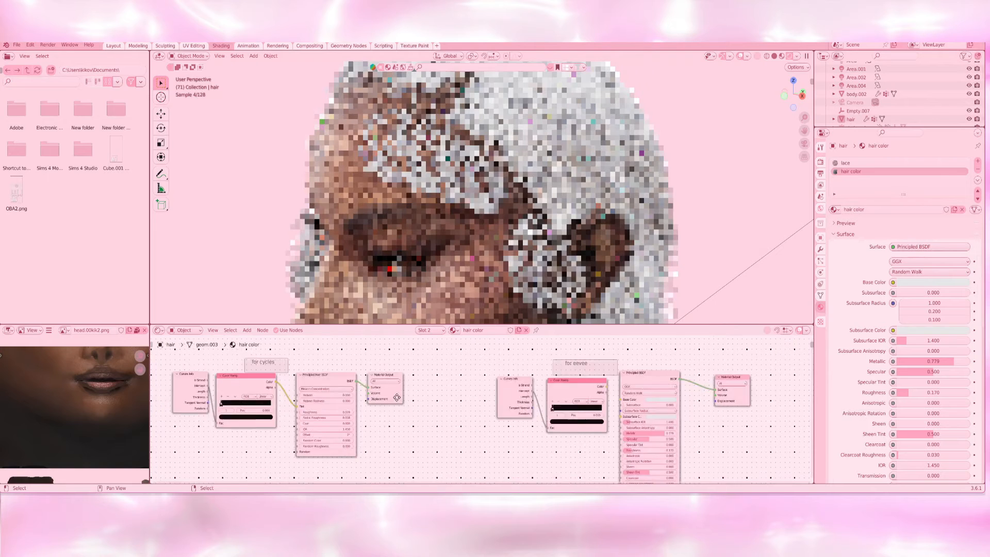
- Undo the EEVEE Base Color disconnection and activate the Material Output of the Cycles node group
key(ctrl+z)
scroll(677, 444, up, 2)
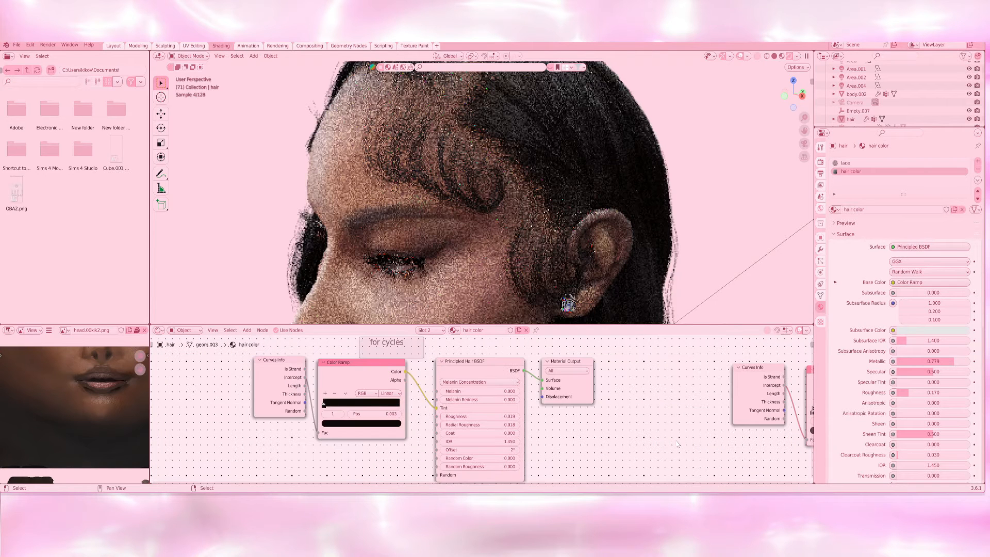
click(590, 390)
- Disconnect the Cycles Color Ramp from the Principled Hair BSDF's Tint to open the tint color, and reconnect the ramp
middle_drag(606, 420, 693, 419)
scroll(568, 405, up, 12)
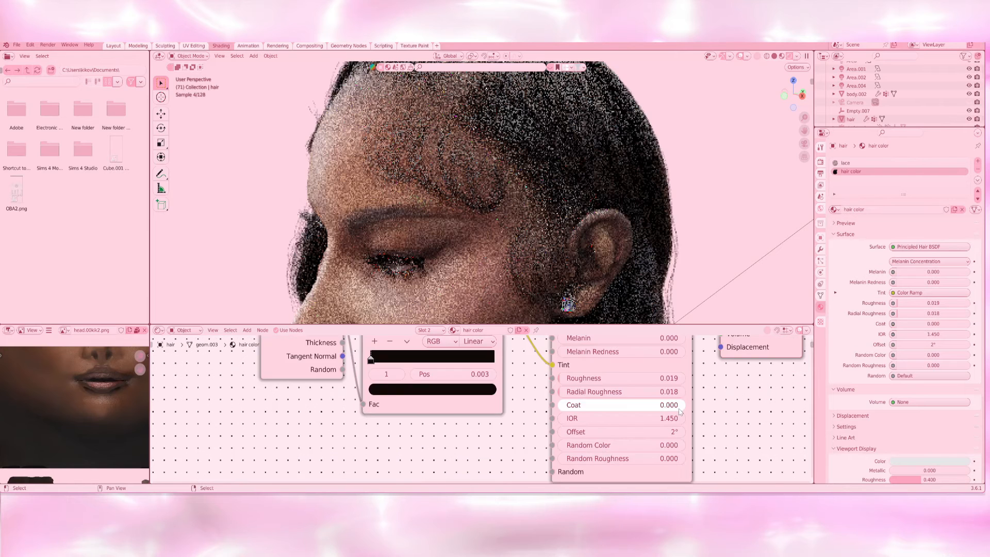
middle_drag(568, 366, 578, 446)
drag(547, 443, 532, 452)
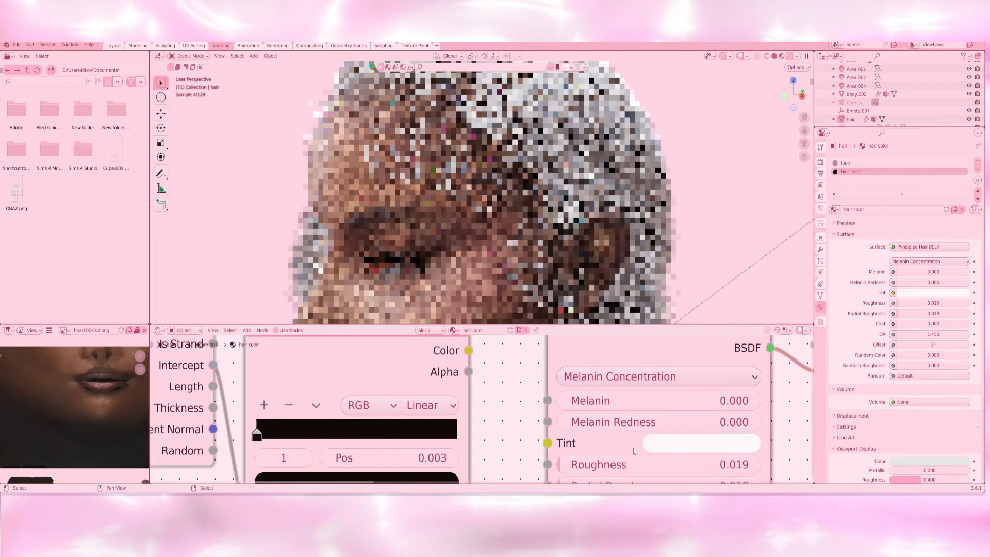
click(674, 447)
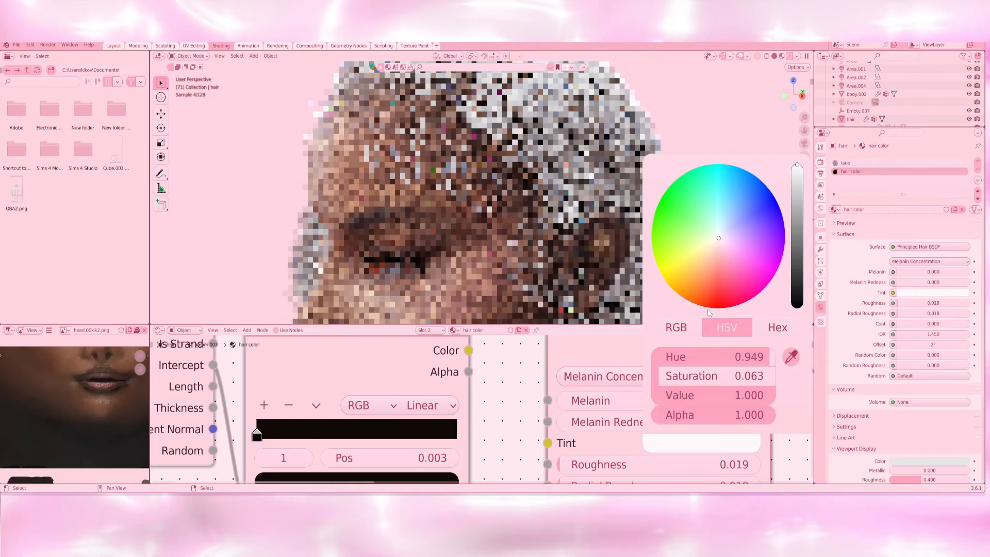
drag(468, 351, 548, 443)
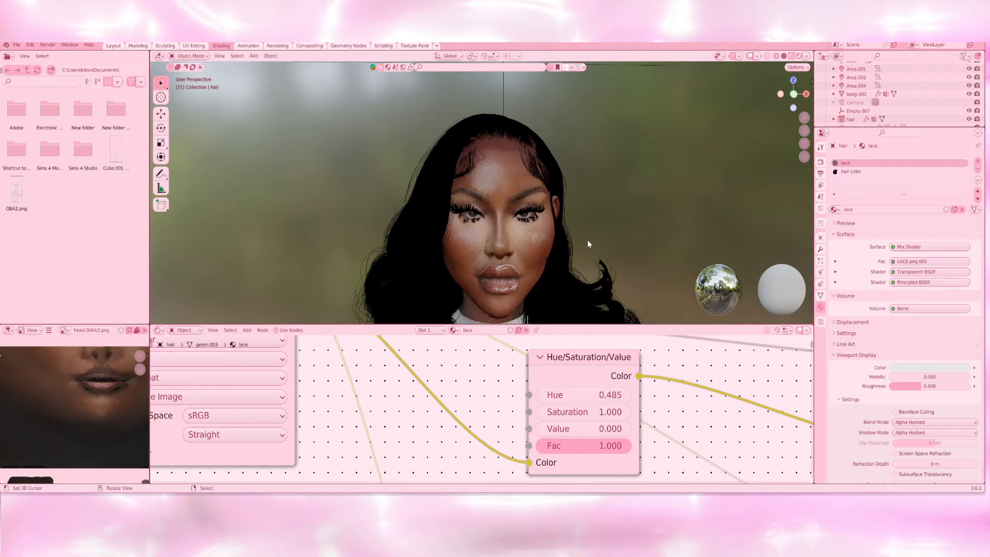
- Examine the lace along the character's hairline and look over the lace material's node tree
scroll(587, 240, up, 3)
scroll(596, 237, down, 3)
scroll(598, 241, up, 1)
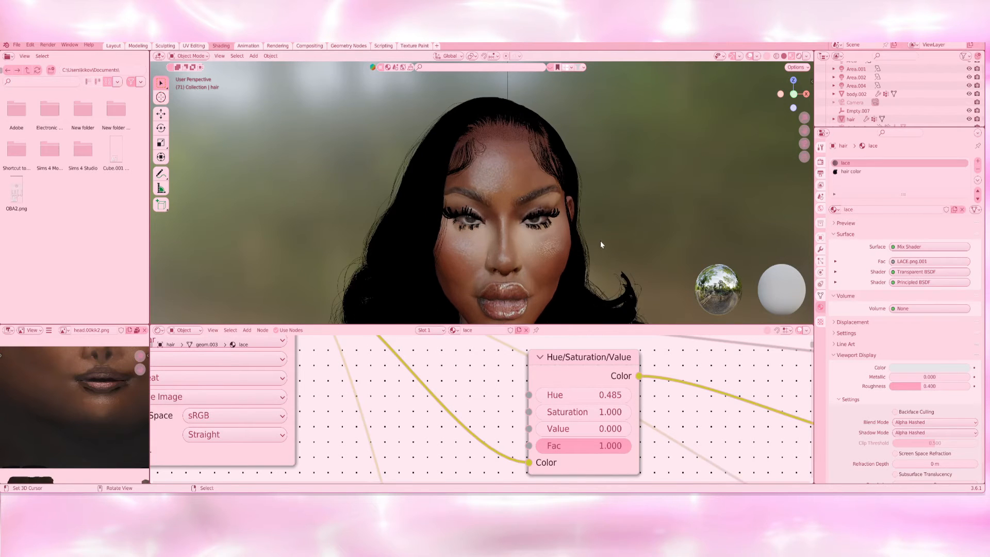
scroll(600, 241, up, 2)
middle_drag(600, 241, 586, 252)
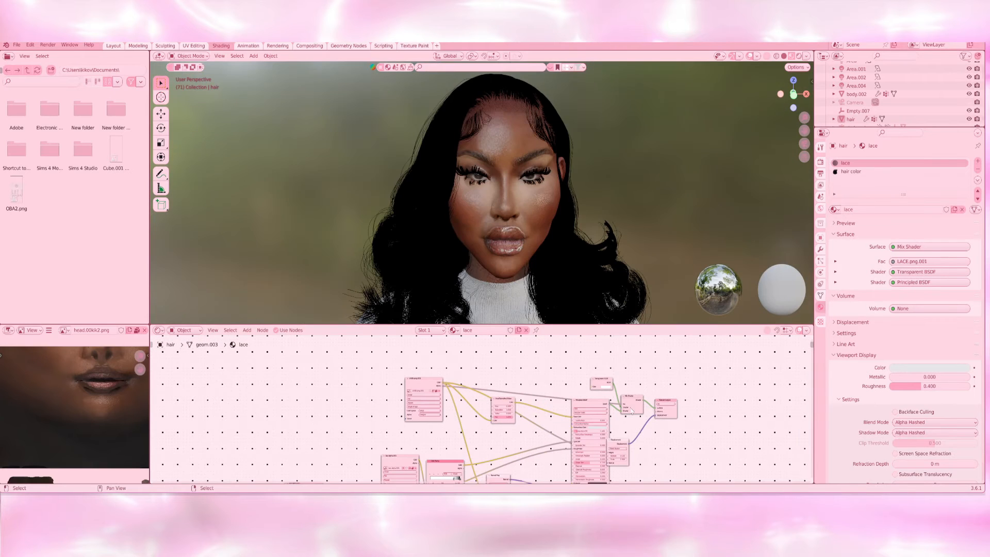
scroll(644, 447, up, 4)
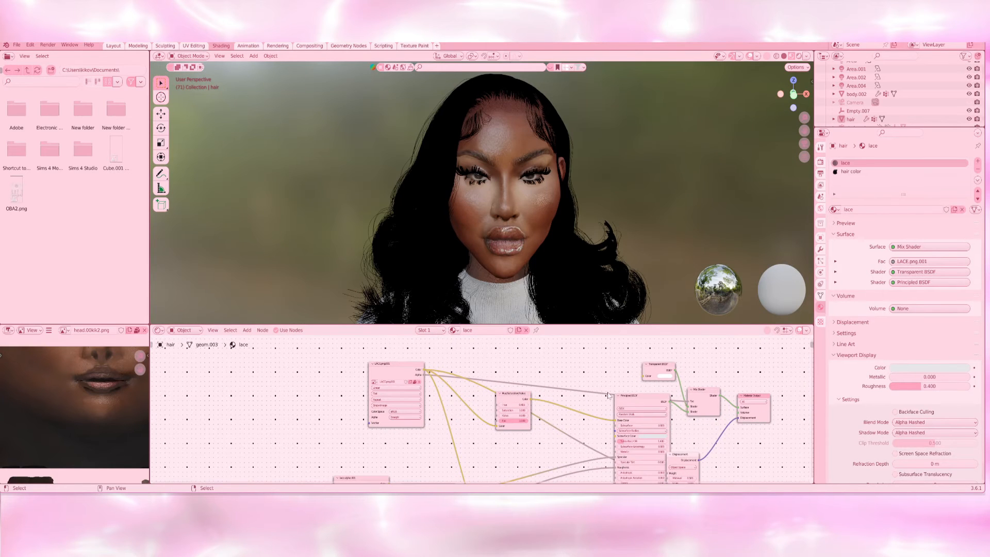
scroll(564, 479, up, 3)
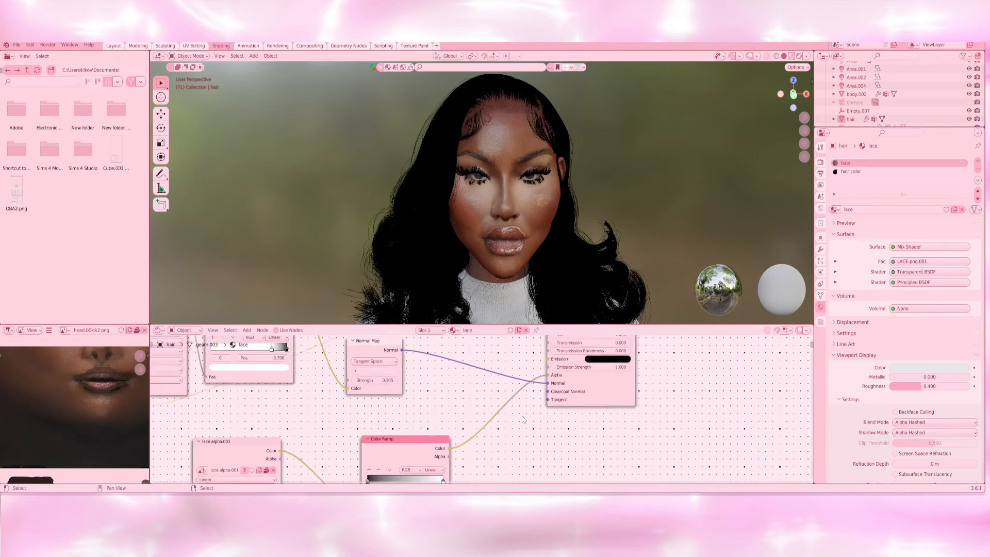
scroll(516, 423, down, 6)
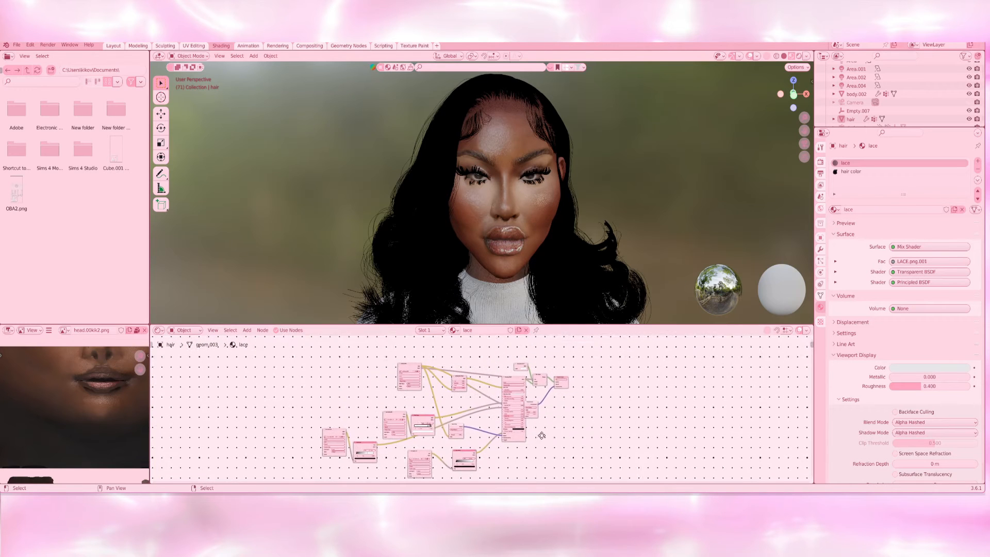
- Disconnect the Color Ramp from the lace Principled BSDF's Alpha and set Alpha to 0.000
scroll(484, 409, up, 1)
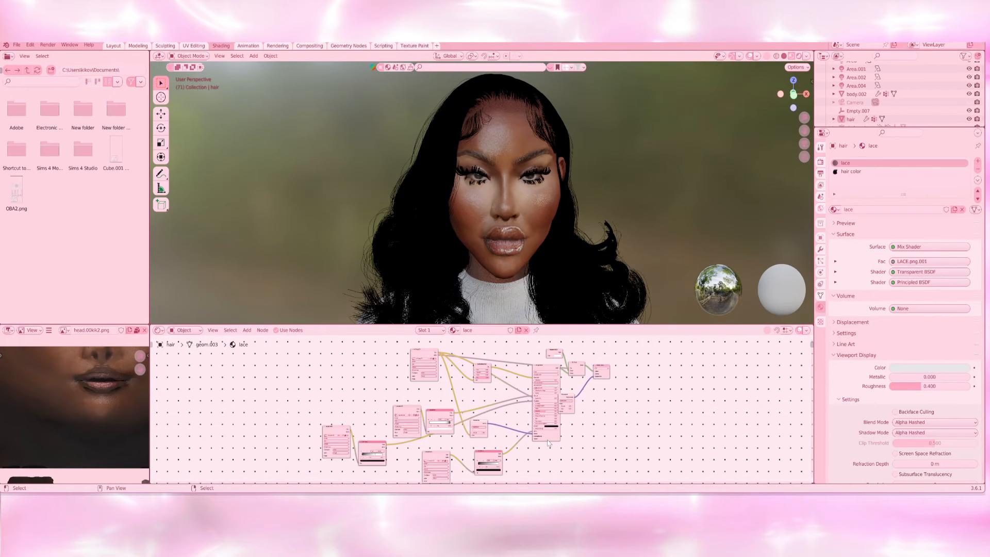
scroll(550, 444, up, 4)
scroll(516, 349, up, 4)
middle_drag(552, 407, 524, 455)
scroll(524, 456, up, 4)
scroll(525, 455, up, 2)
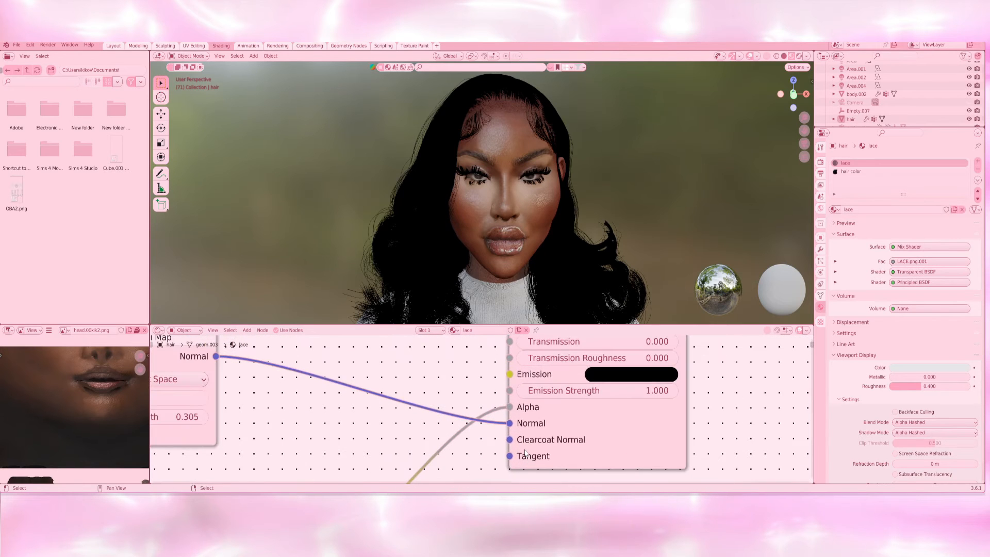
drag(509, 407, 358, 451)
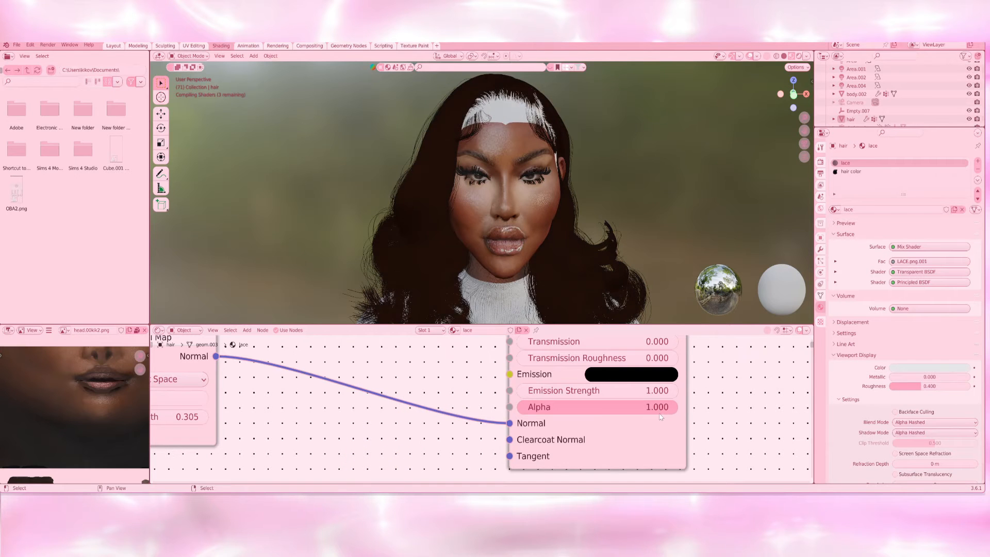
drag(672, 414, 516, 407)
middle_drag(587, 108, 565, 192)
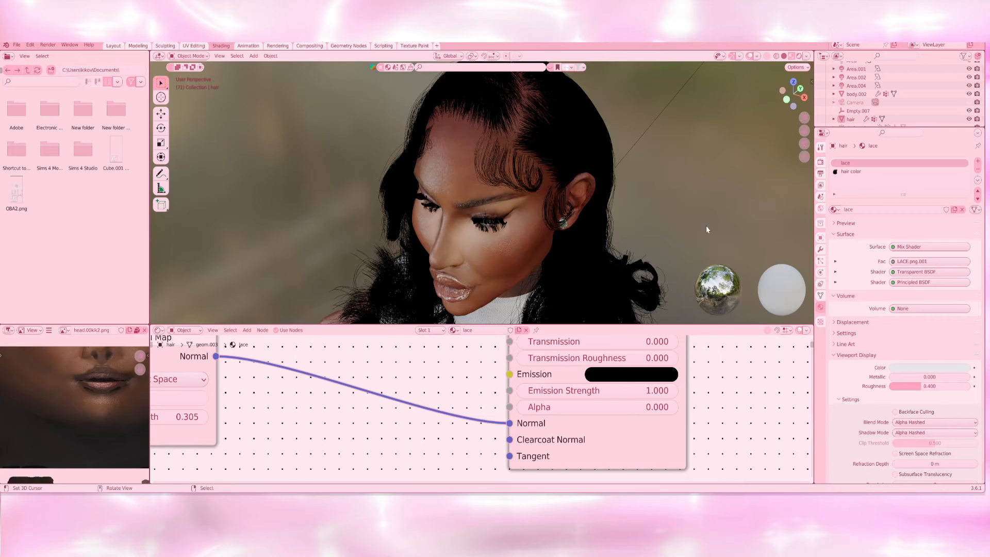
- Set the lace Principled BSDF's Alpha to 1.000 and reconnect the Color Ramp's Color output to Alpha
scroll(488, 413, down, 5)
middle_drag(468, 433, 497, 413)
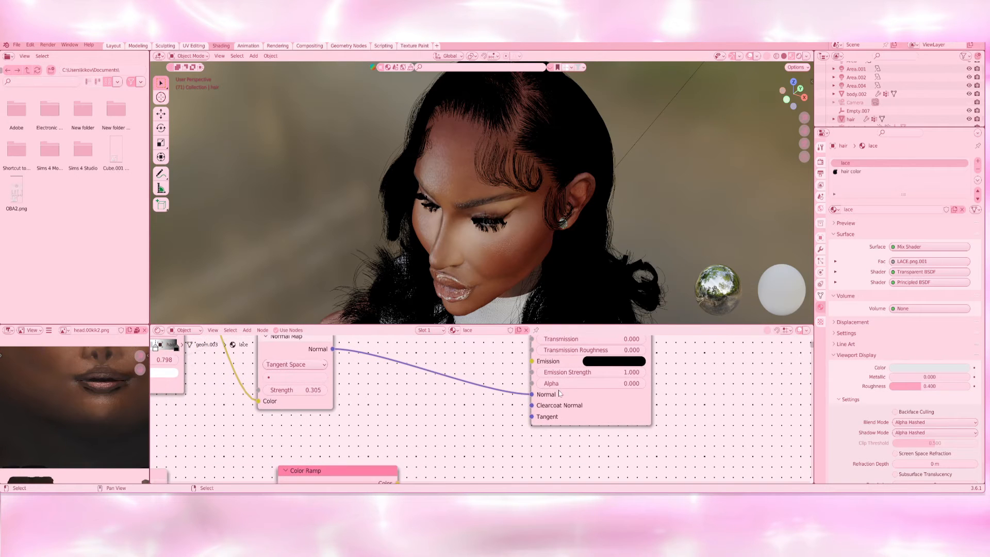
drag(561, 384, 645, 384)
middle_drag(532, 435, 539, 408)
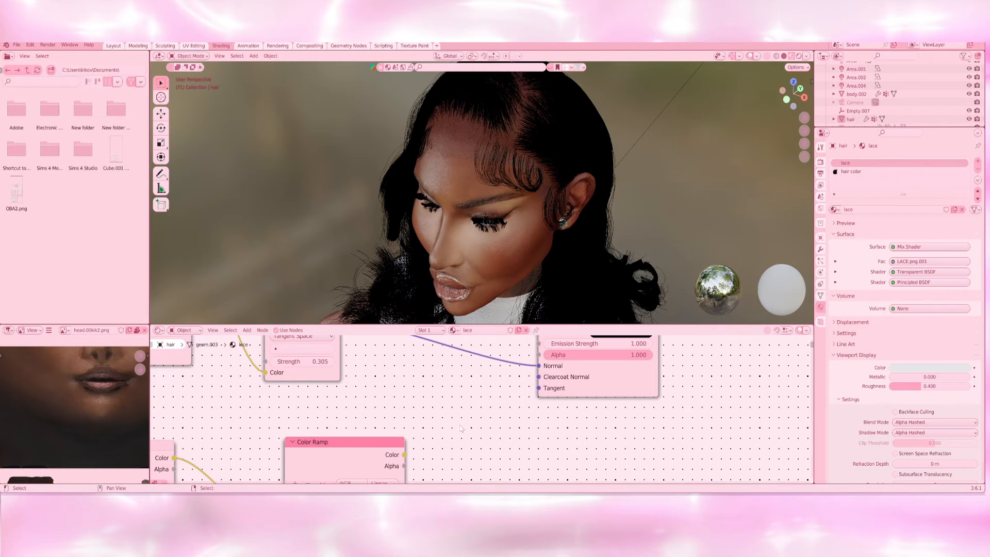
drag(405, 455, 539, 355)
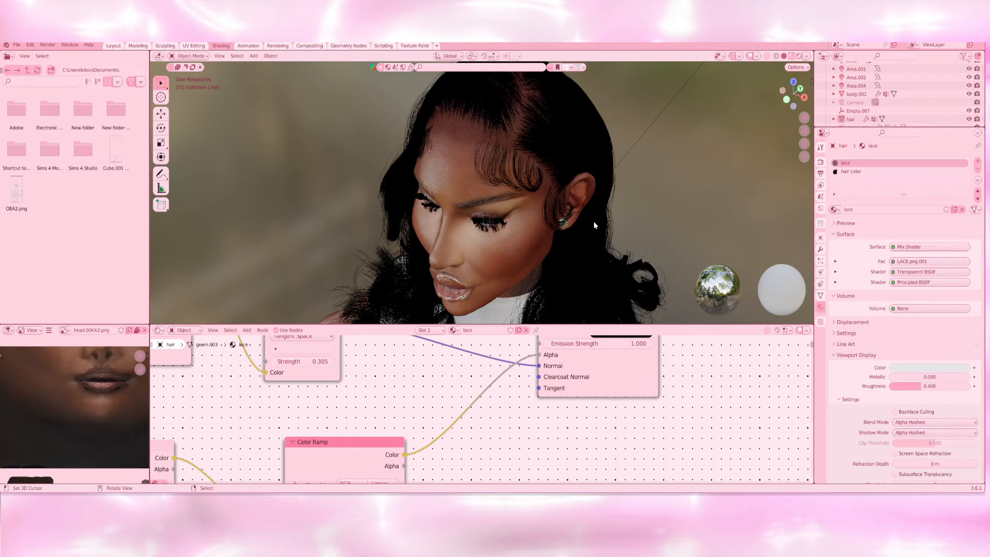
- Inspect the lace material's Hue/Saturation/Value connections and the lace mesh at the hairline up close
scroll(594, 218, down, 1)
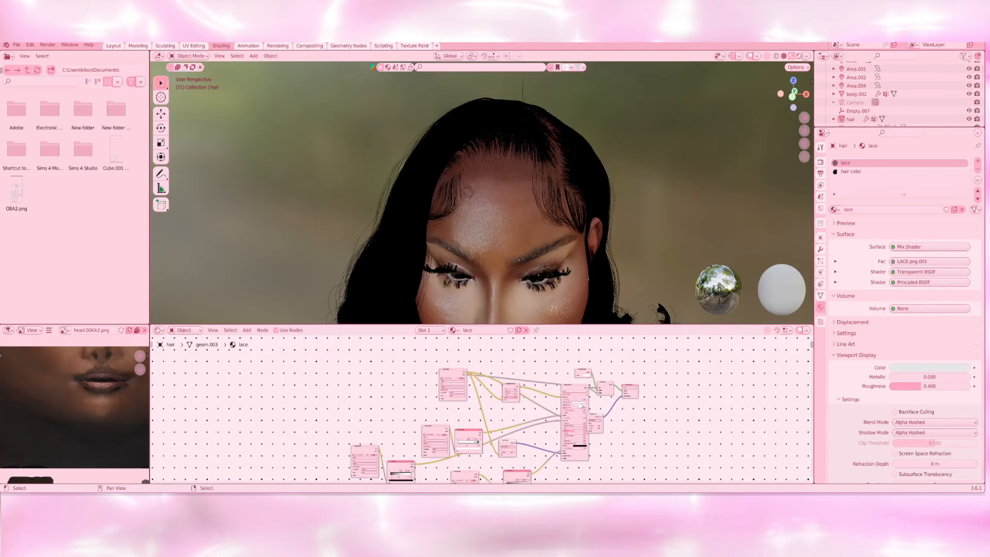
middle_drag(581, 399, 601, 375)
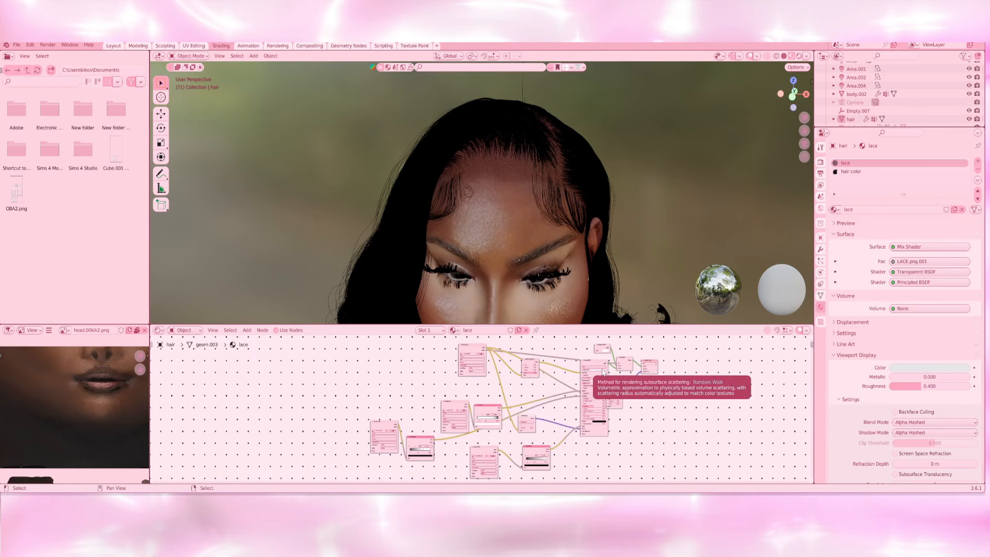
scroll(601, 374, up, 4)
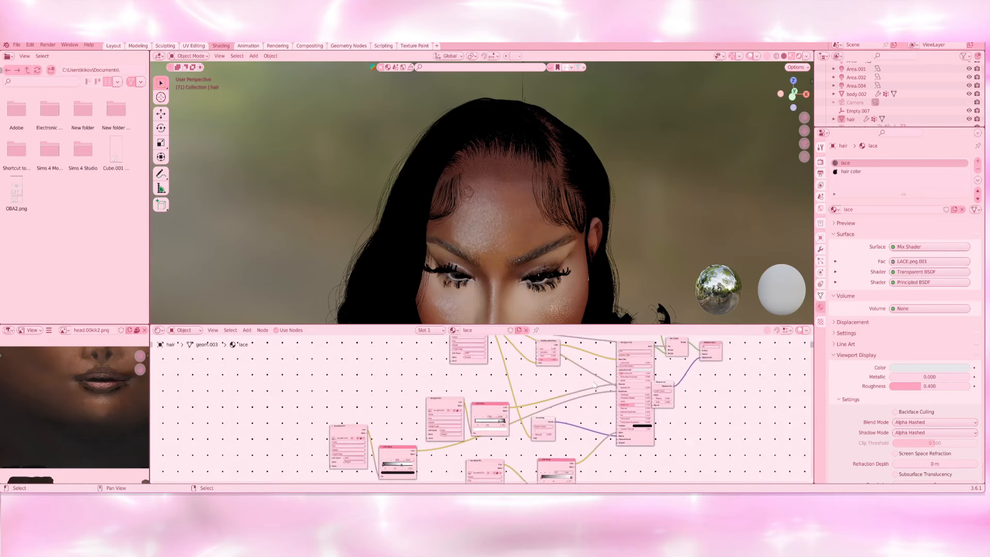
scroll(509, 461, up, 5)
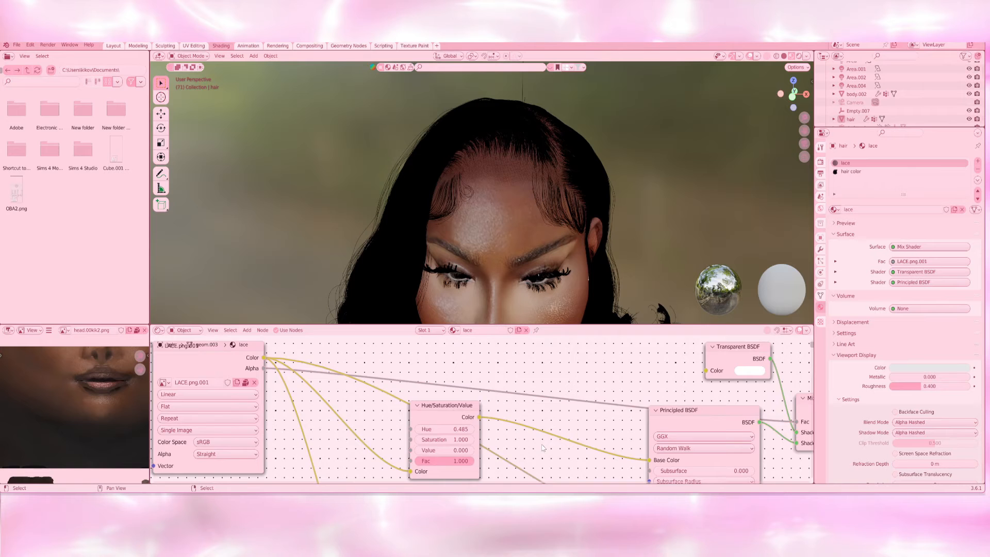
scroll(517, 457, down, 2)
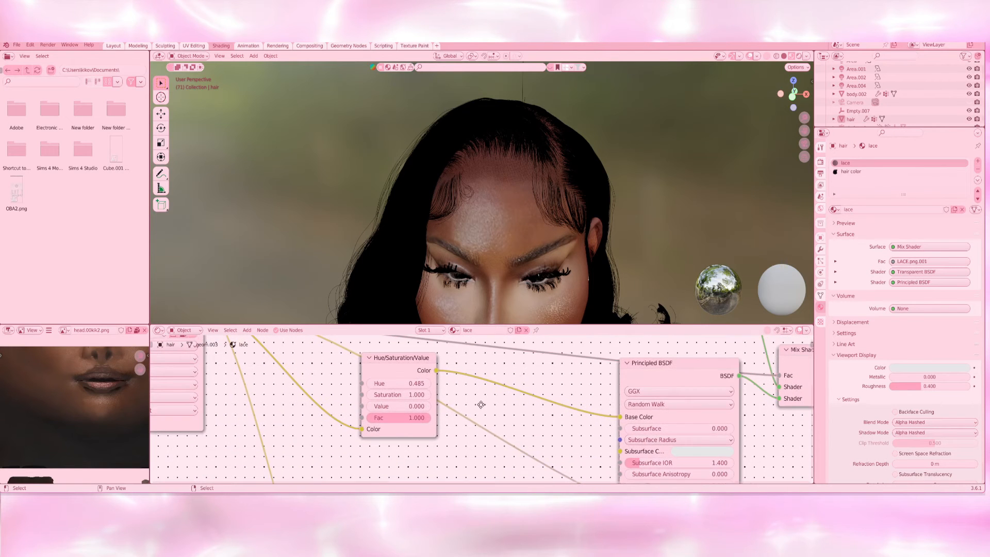
middle_drag(525, 416, 636, 396)
scroll(454, 220, up, 3)
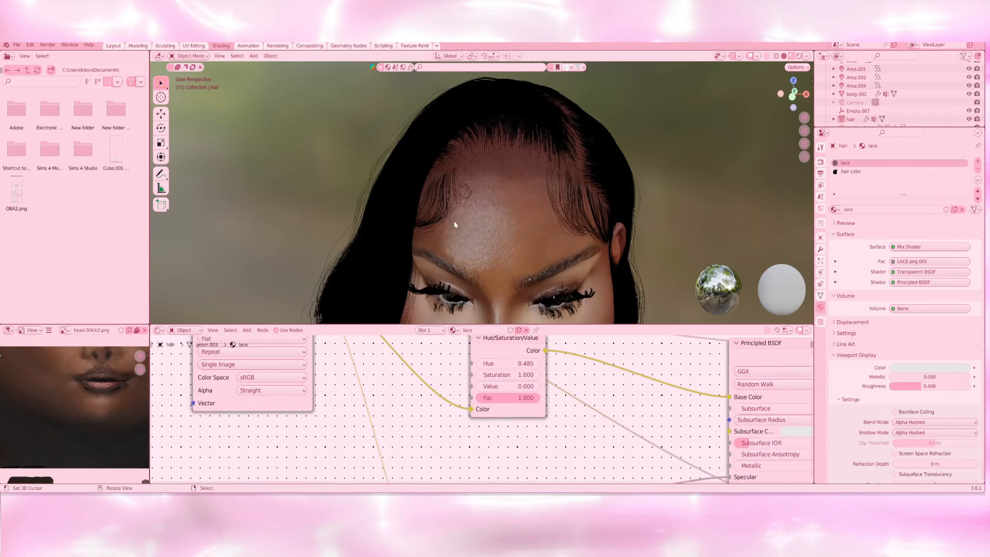
scroll(481, 256, down, 3)
scroll(479, 256, up, 4)
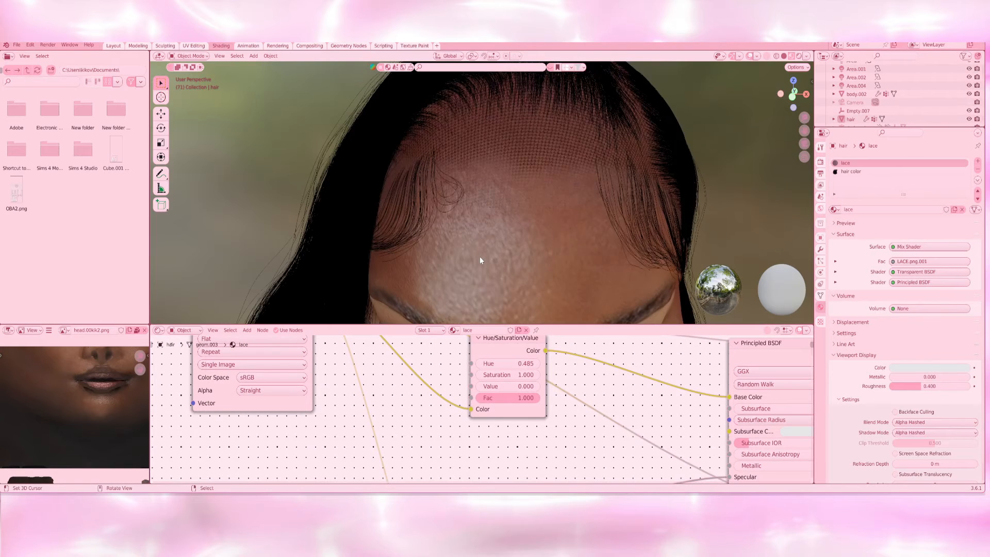
scroll(542, 419, up, 2)
- Raise the Value of the lace material's Hue/Saturation/Value node to 0.400
middle_drag(557, 436, 543, 467)
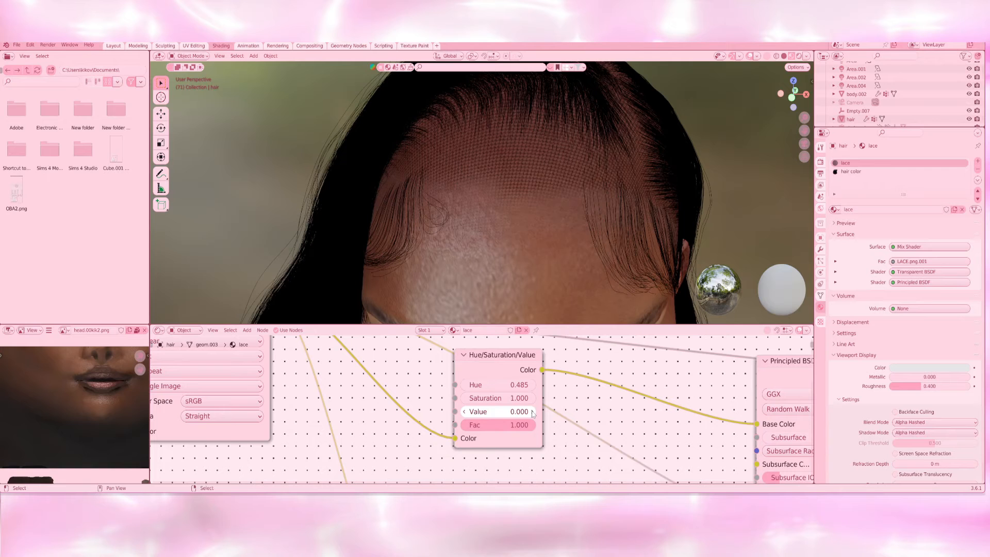
click(533, 412)
click(464, 411)
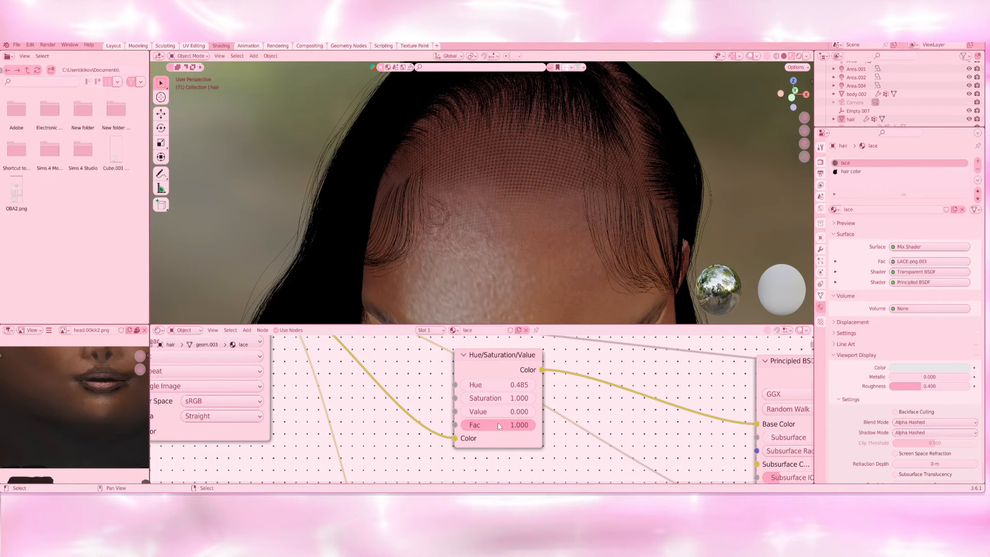
drag(529, 412, 532, 411)
click(533, 412)
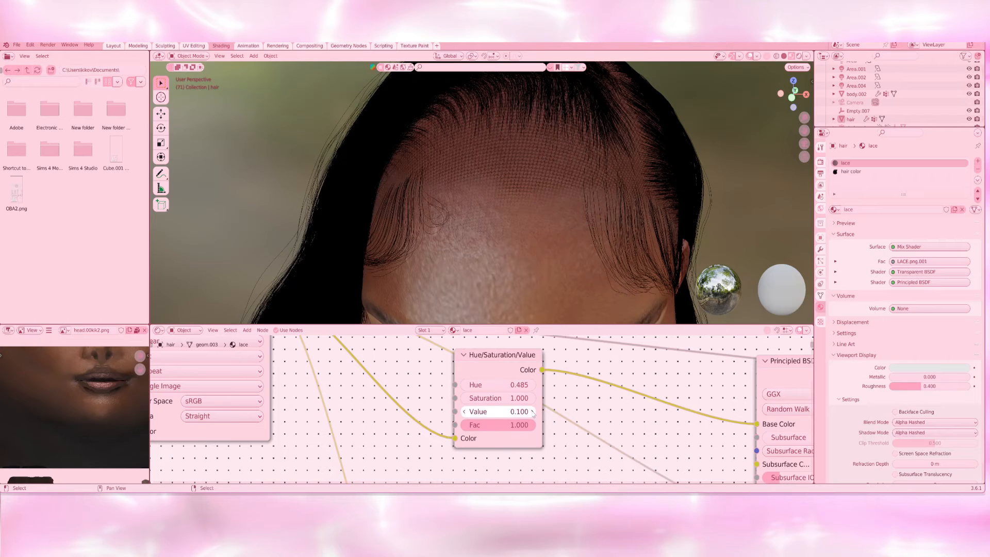
click(533, 412)
click(532, 412)
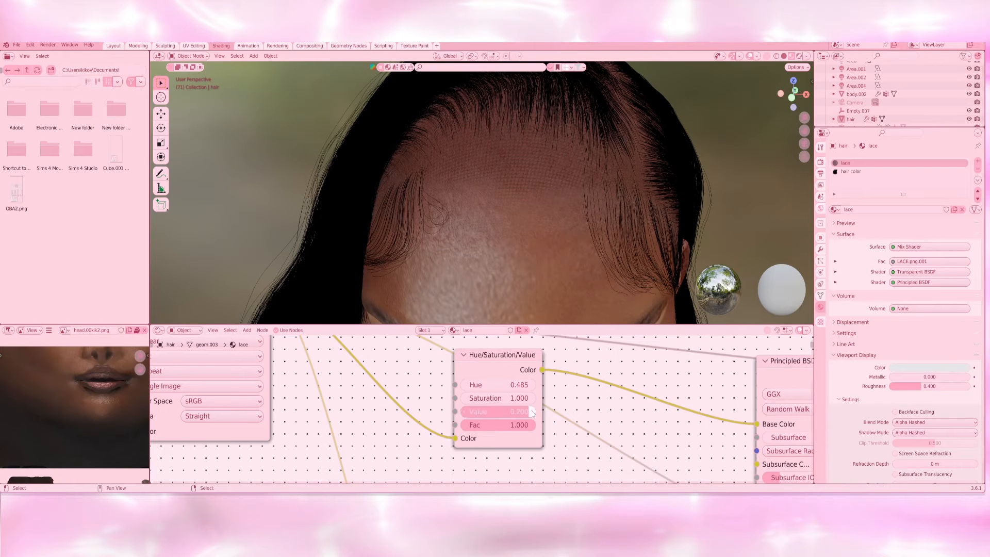
click(533, 412)
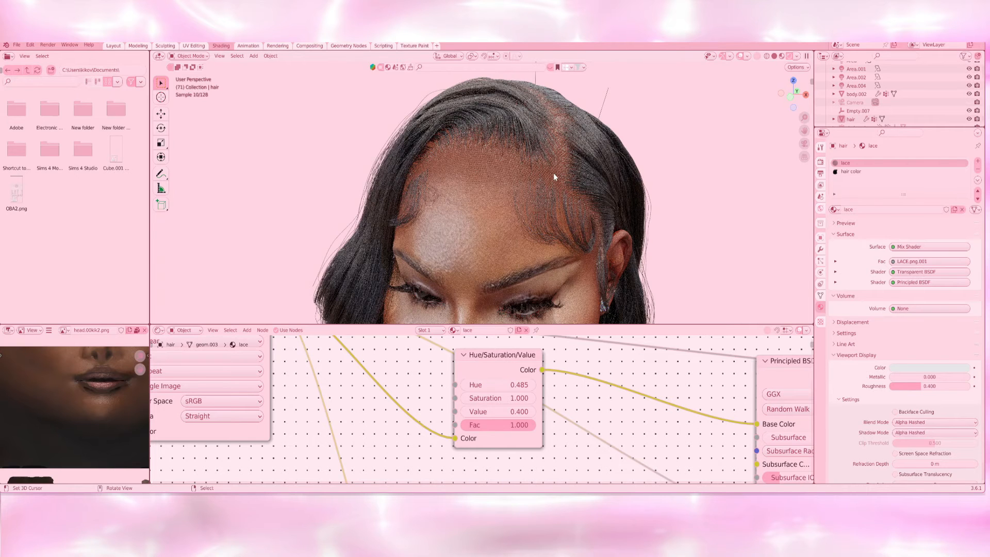
- Select the hair and set the lace's Hue/Saturation/Value node to Saturation 0.800 and Value 0.600
click(554, 174)
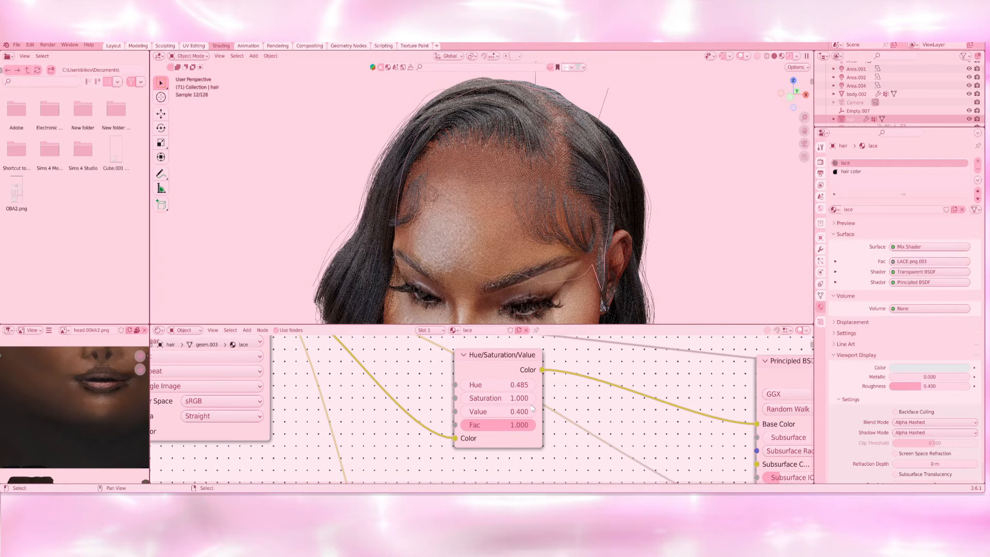
click(465, 400)
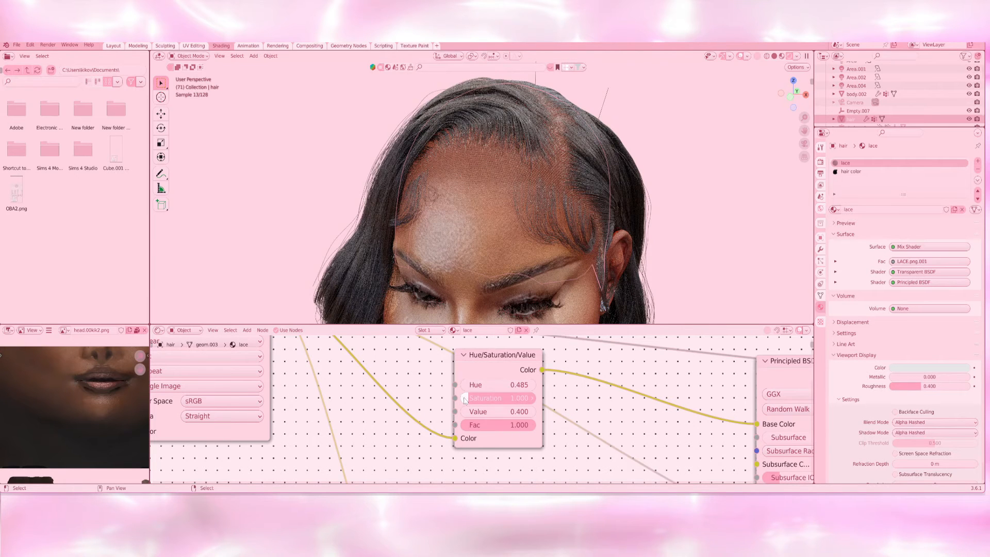
drag(465, 400, 328, 344)
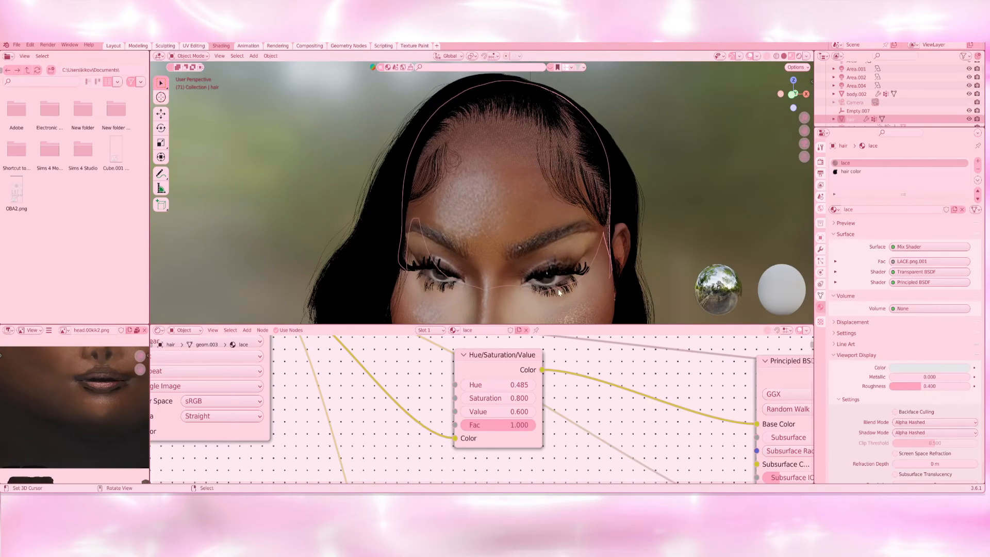
- Check the lace tint around the hairline and lower the Hue/Saturation/Value node's Value to 0.500
scroll(553, 258, up, 3)
middle_drag(553, 258, 525, 283)
scroll(525, 283, down, 5)
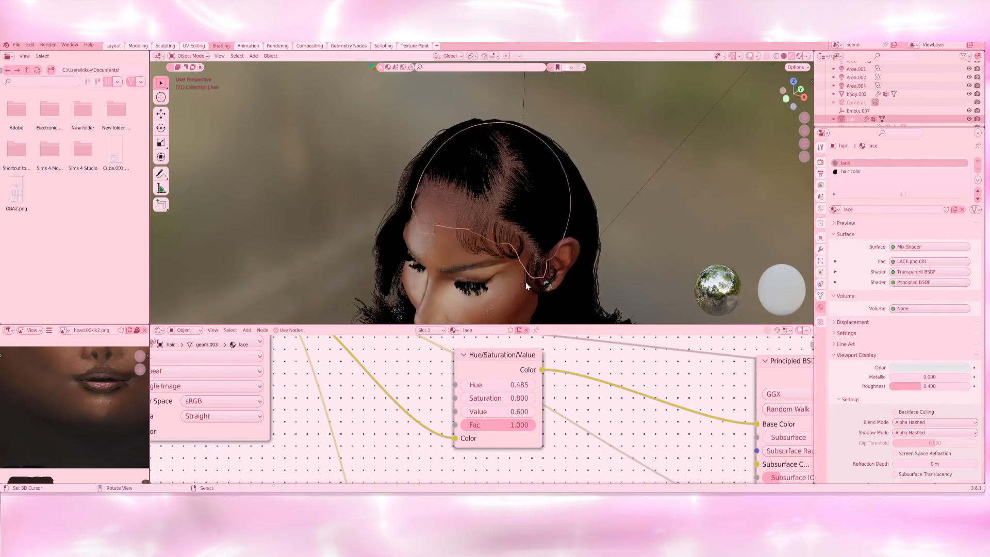
scroll(528, 245, up, 2)
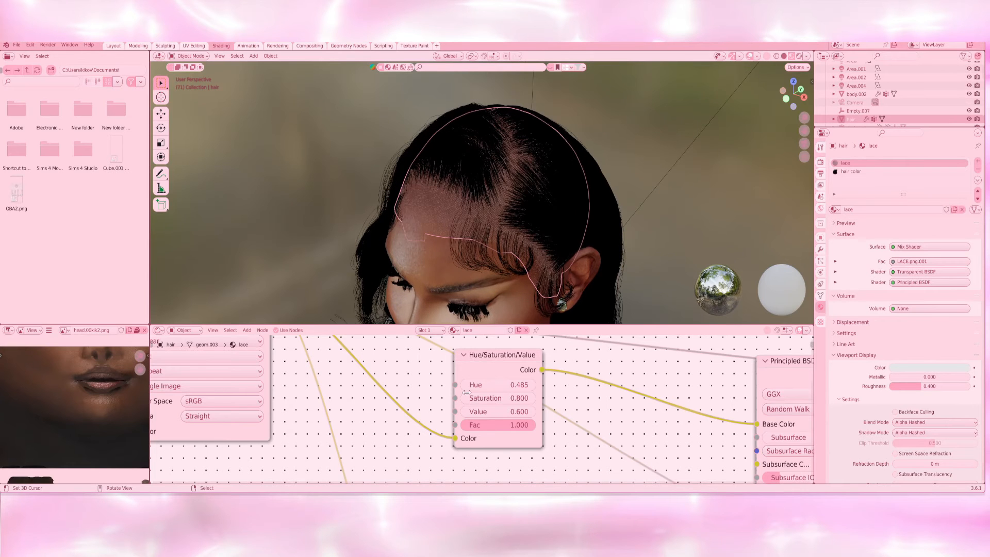
scroll(470, 412, up, 3)
click(454, 413)
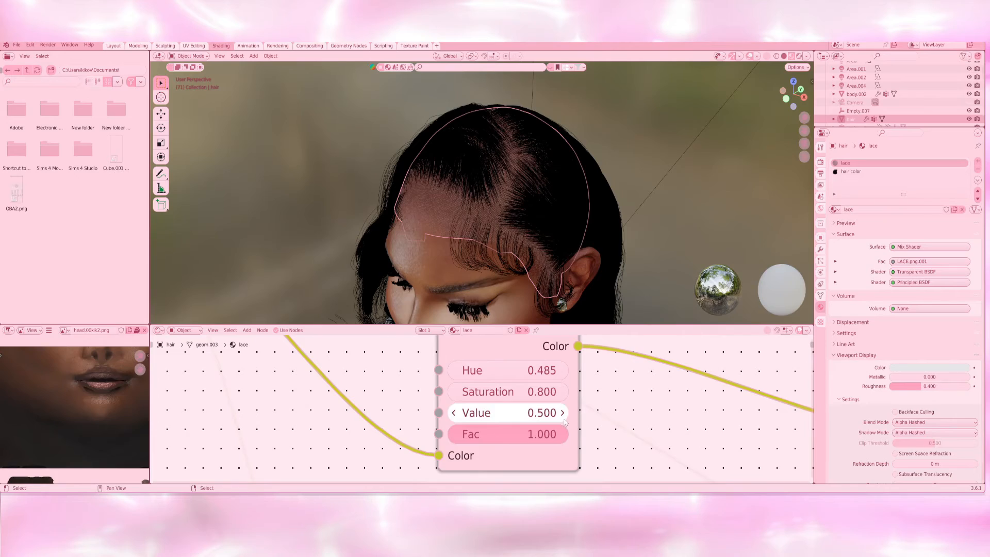
- Check the lace tint around the head, open the lace alpha texture for painting, and set the brush color's Value to 0.281
middle_drag(293, 187, 535, 131)
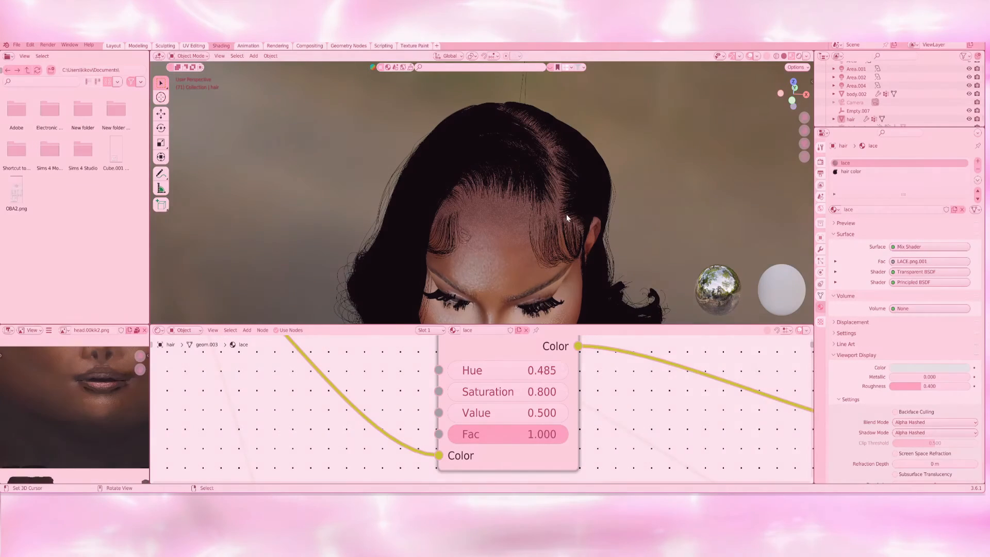
middle_drag(567, 215, 572, 194)
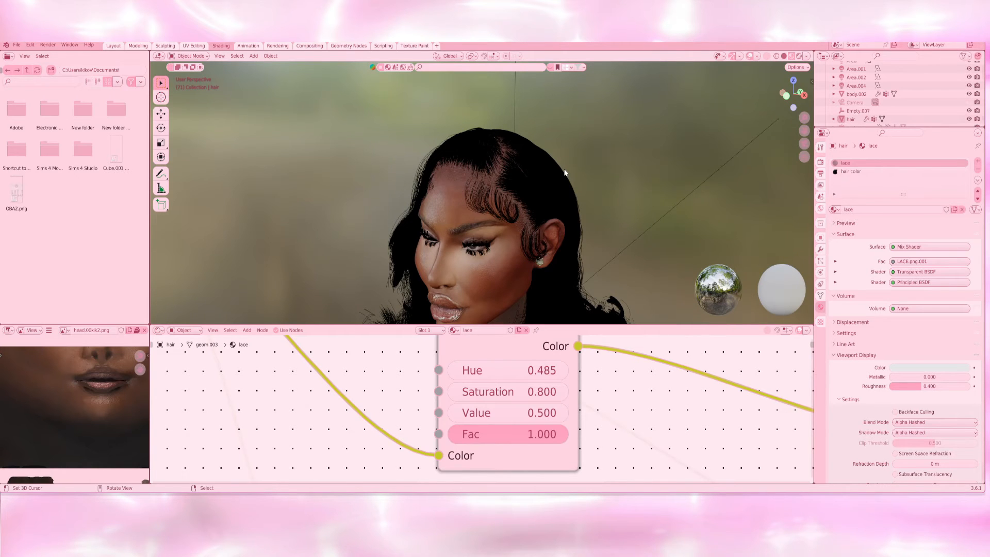
click(416, 46)
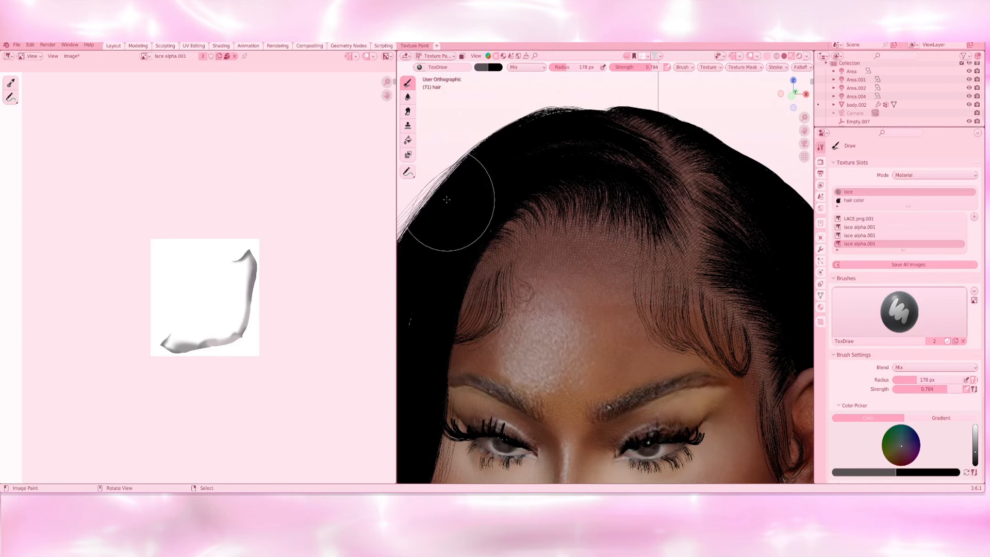
click(485, 68)
click(541, 120)
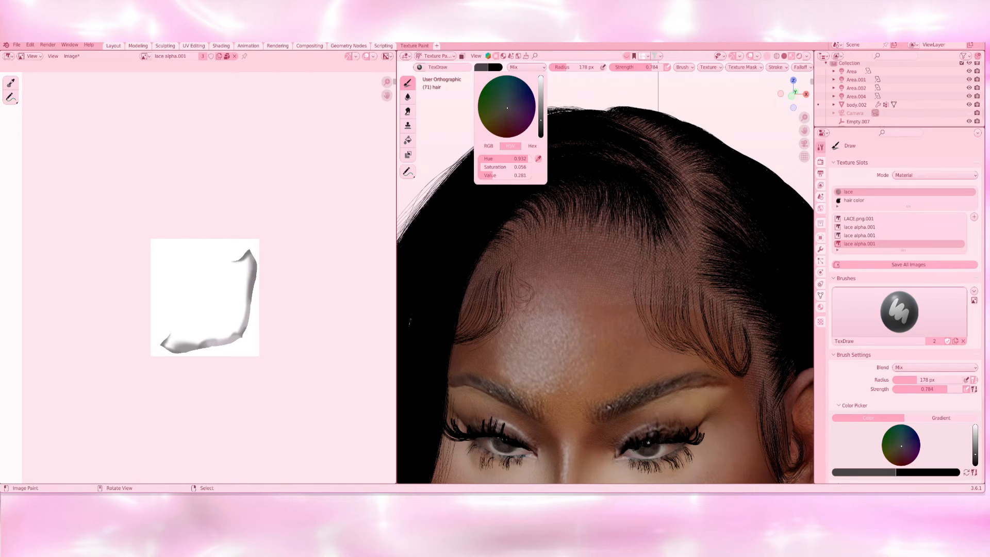
- Paint dark grey on the lace alpha along the front hairline and down the temple beside the ear
scroll(593, 310, up, 2)
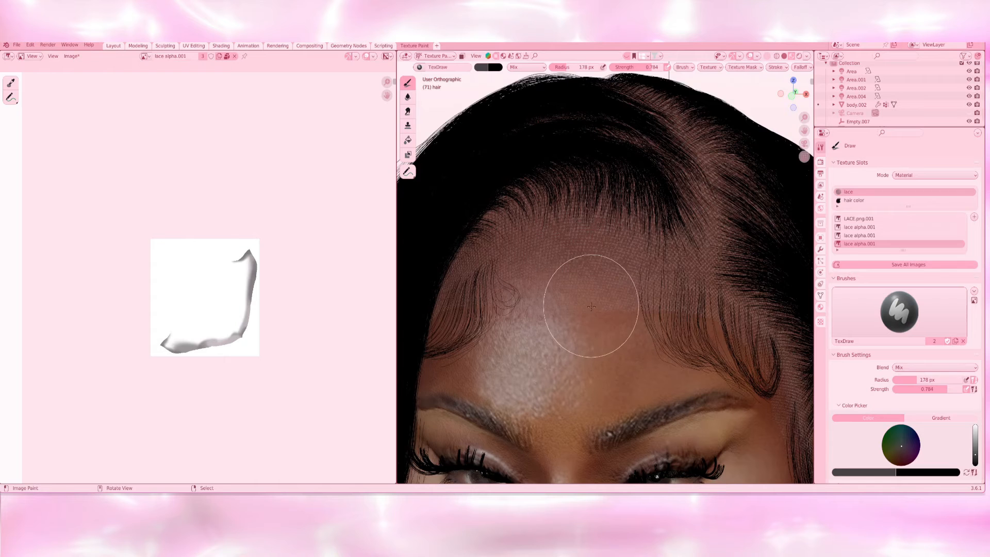
middle_drag(600, 344, 596, 340)
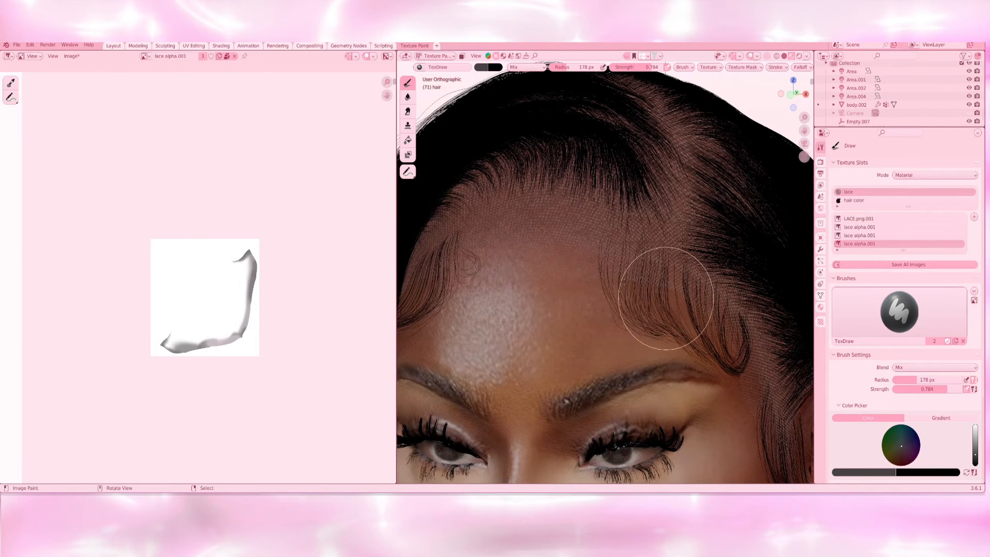
mouse_move(425, 293)
mouse_down()
mouse_move(499, 257)
mouse_move(597, 276)
mouse_up()
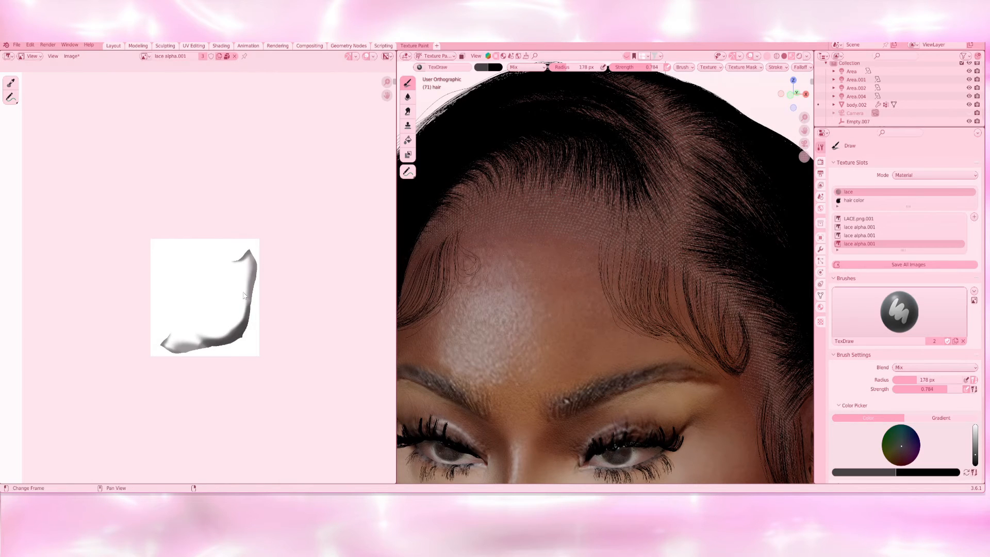
scroll(244, 295, up, 4)
middle_drag(674, 233, 490, 232)
drag(544, 235, 582, 275)
mouse_move(579, 275)
middle_down()
mouse_move(614, 283)
mouse_move(646, 261)
middle_up()
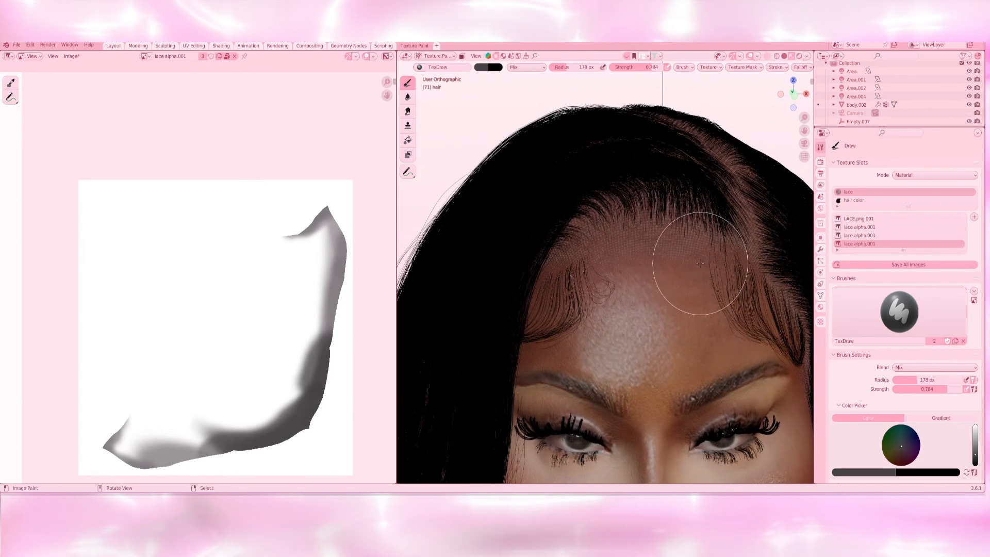
drag(556, 275, 675, 292)
middle_drag(719, 299, 586, 273)
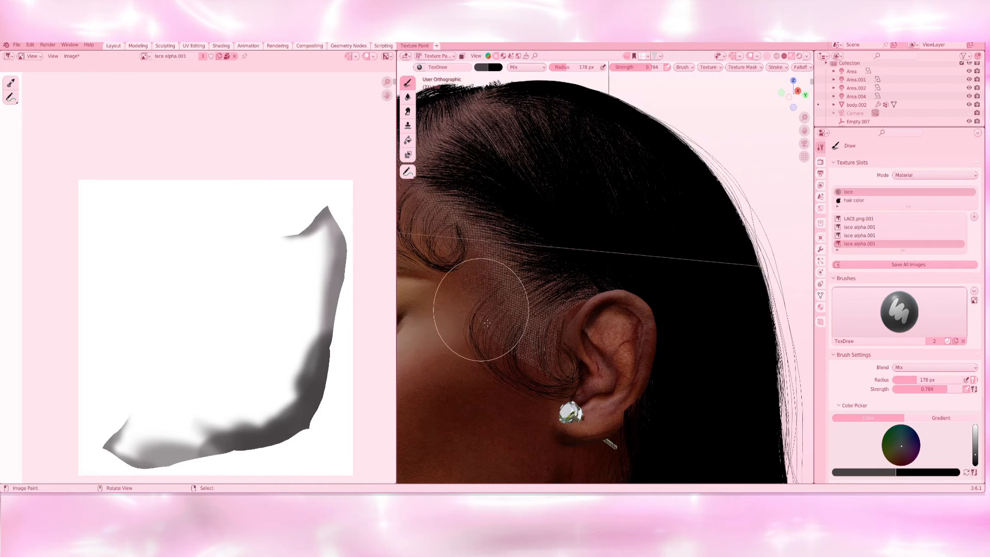
mouse_move(562, 354)
mouse_down()
mouse_move(513, 365)
mouse_move(465, 292)
mouse_up()
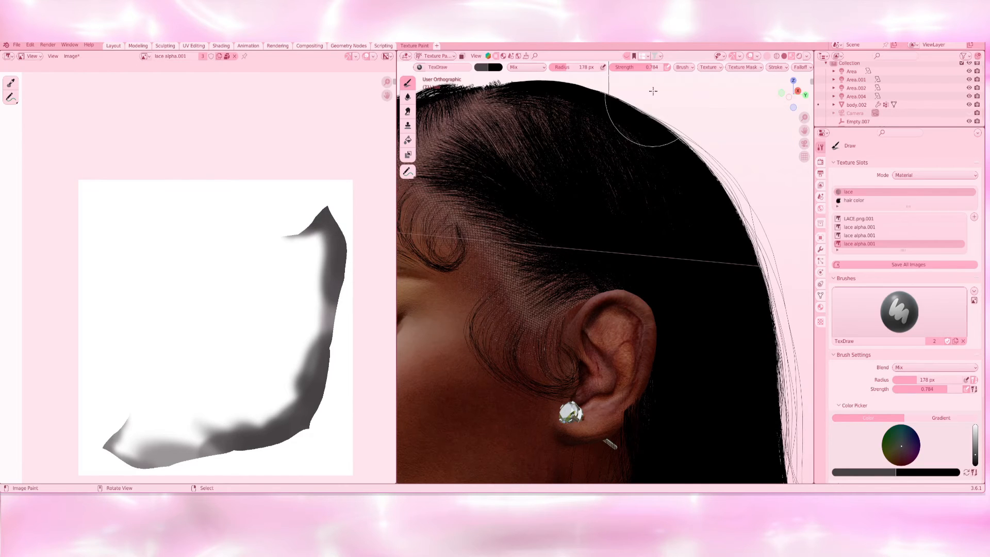
- Reduce the brush strength to 0.466 and paint softer strokes on the lace at the temple and front hairline
drag(651, 67, 621, 67)
mouse_move(473, 240)
mouse_down()
mouse_move(462, 233)
mouse_move(540, 303)
mouse_move(537, 315)
mouse_move(487, 251)
mouse_move(444, 223)
mouse_up()
middle_drag(453, 242, 511, 289)
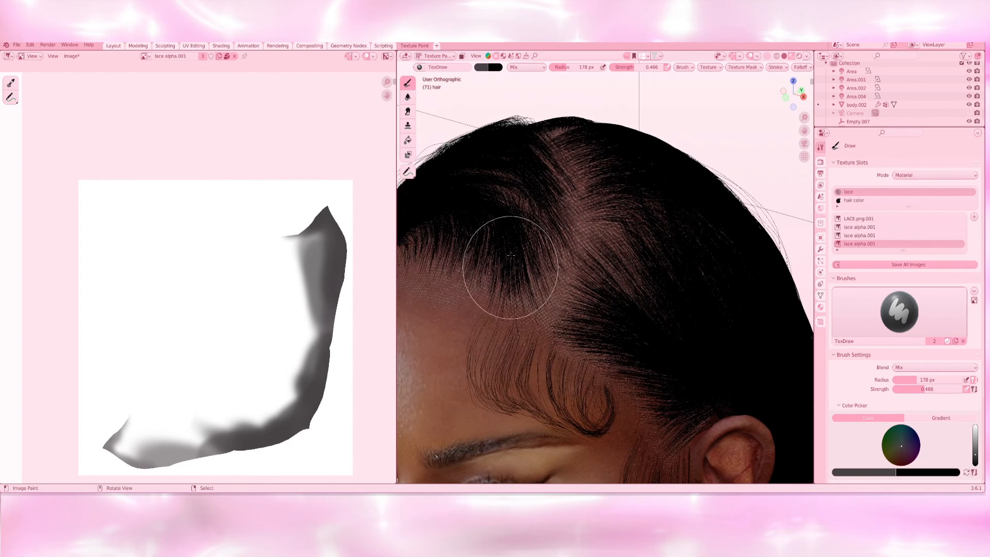
drag(507, 257, 506, 288)
- Check the painted lace from the front and save the lace alpha image
scroll(506, 290, down, 4)
middle_drag(521, 332, 574, 316)
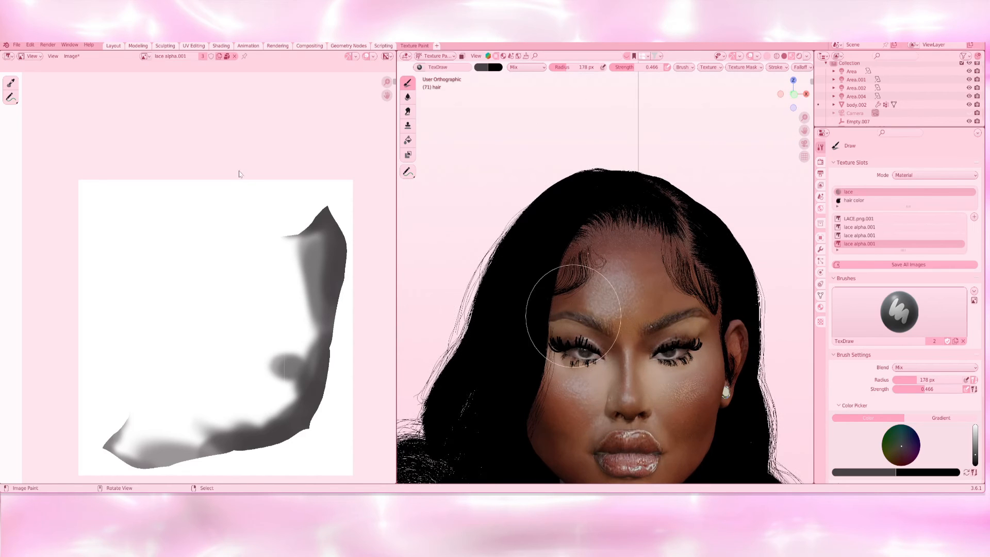
click(72, 56)
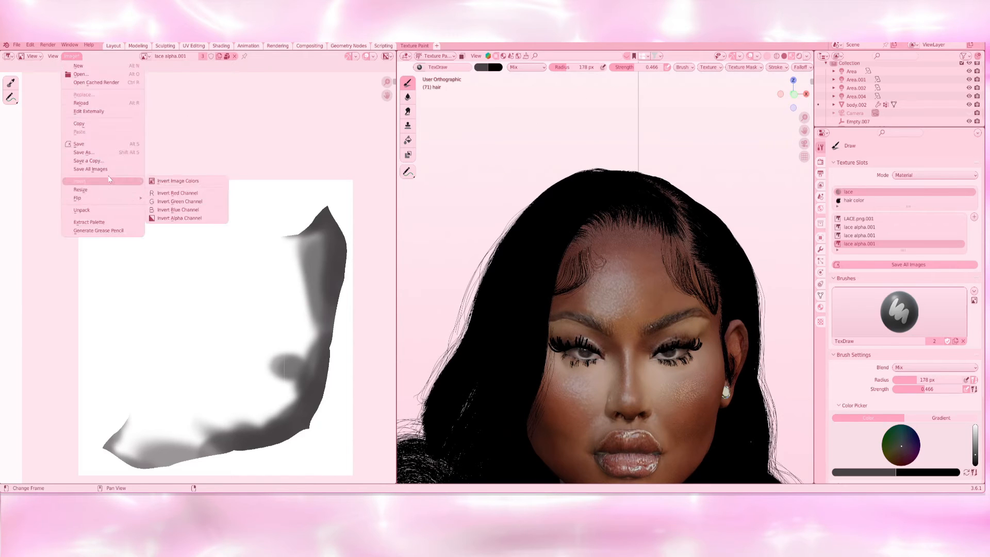
click(112, 144)
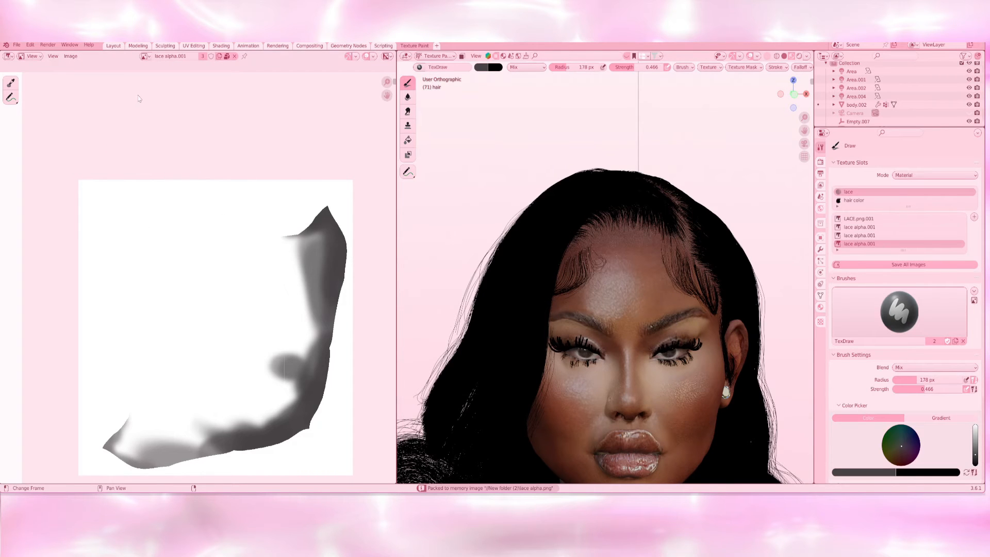
- Return to the Layout workspace, preview the face and hairline in Rendered shading, and switch back to Solid
click(113, 45)
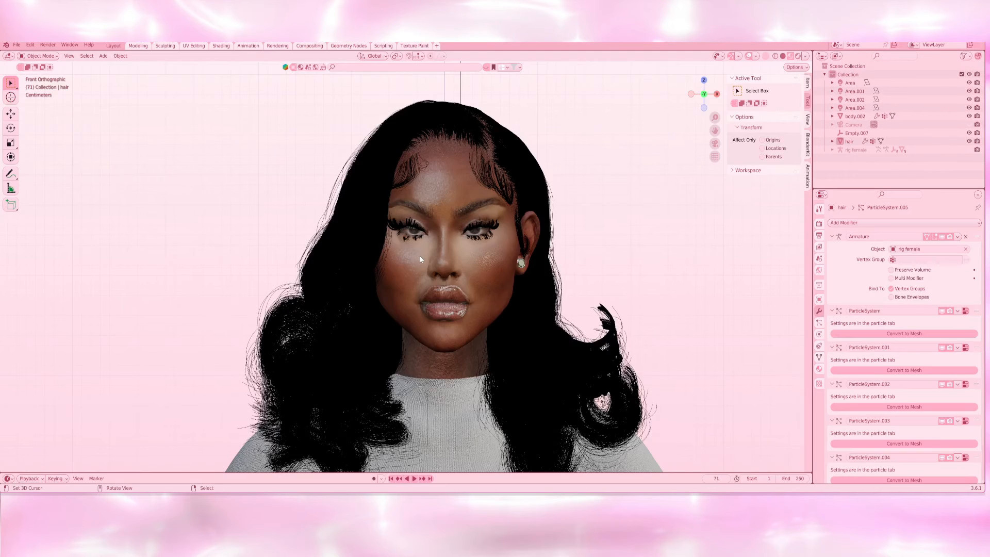
scroll(423, 255, up, 4)
shift+middle_drag(422, 261, 419, 321)
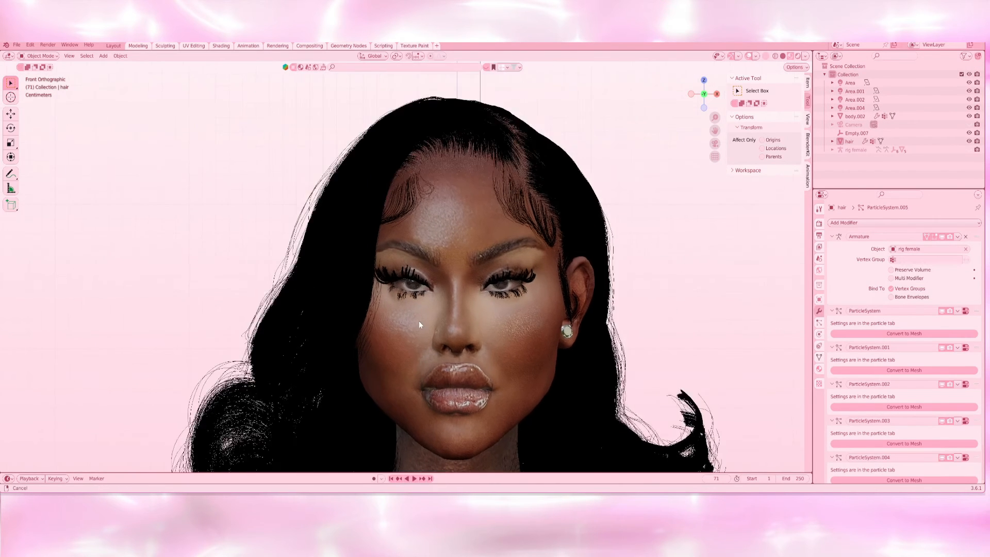
key(z)
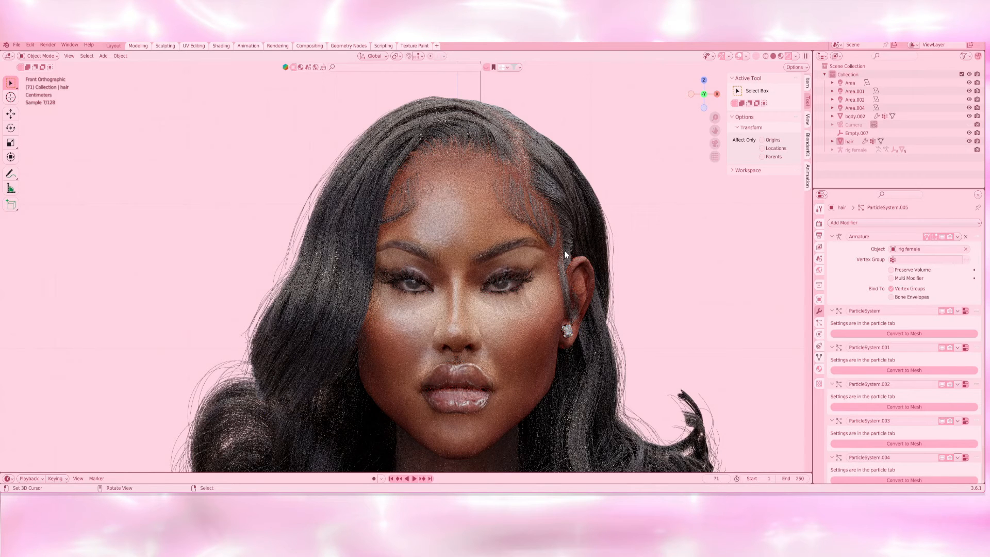
key(z)
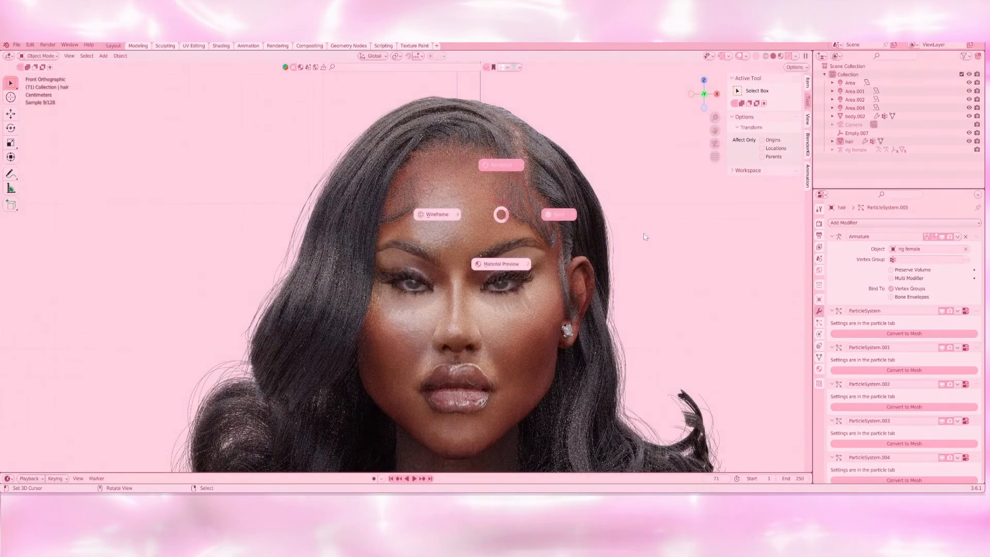
click(645, 237)
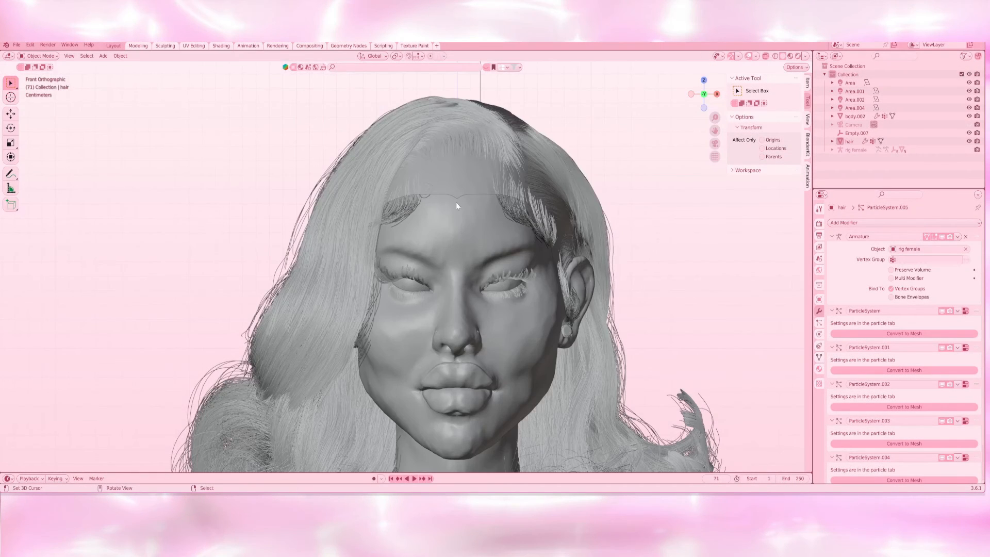
- Switch to sculpting the hair mesh and choose the Grab brush with a radius of 262 px
click(164, 46)
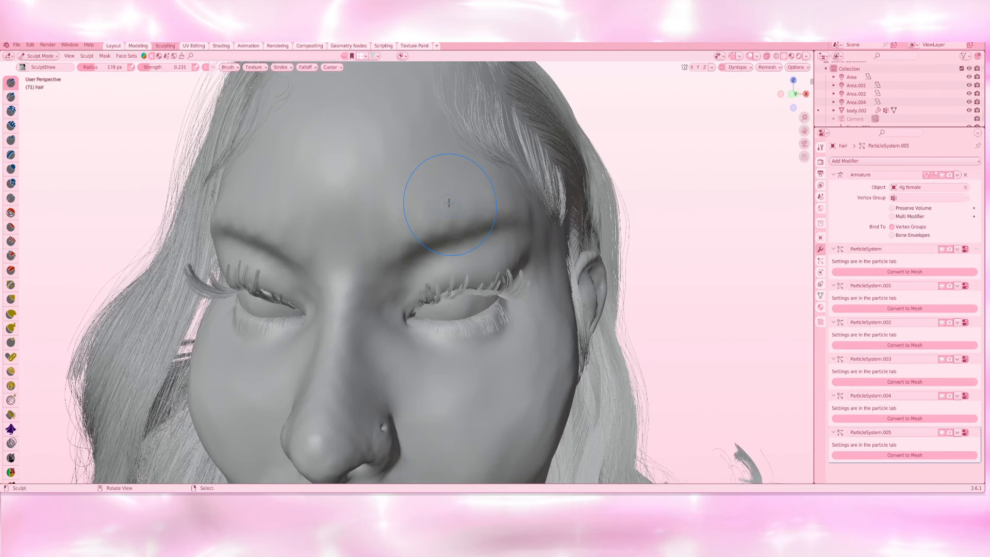
scroll(400, 170, down, 8)
middle_drag(400, 170, 409, 219)
scroll(417, 209, up, 5)
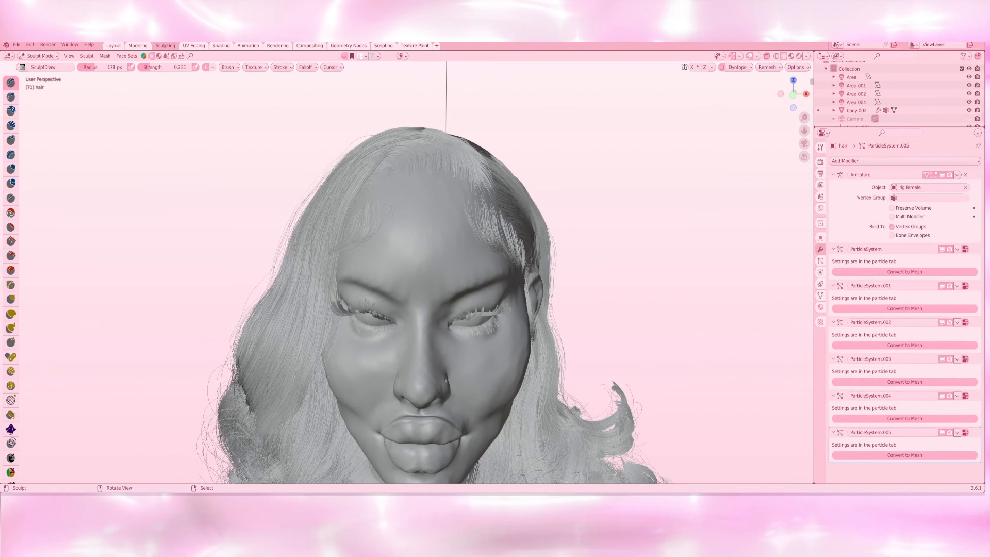
click(14, 300)
scroll(237, 181, down, 5)
middle_drag(237, 181, 190, 199)
scroll(186, 193, up, 3)
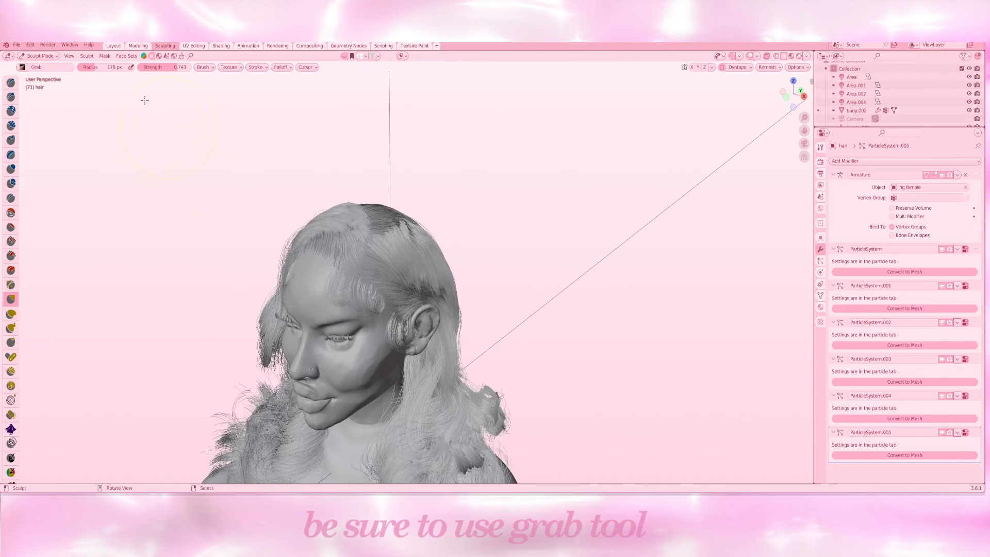
drag(94, 67, 105, 68)
- Reshape the lace mesh over the forehead and hairline with short Grab strokes
mouse_move(364, 337)
middle_down()
mouse_move(431, 339)
mouse_move(464, 309)
mouse_move(570, 271)
middle_up()
drag(568, 266, 562, 248)
middle_drag(597, 287, 518, 247)
scroll(427, 232, up, 3)
scroll(405, 182, down, 3)
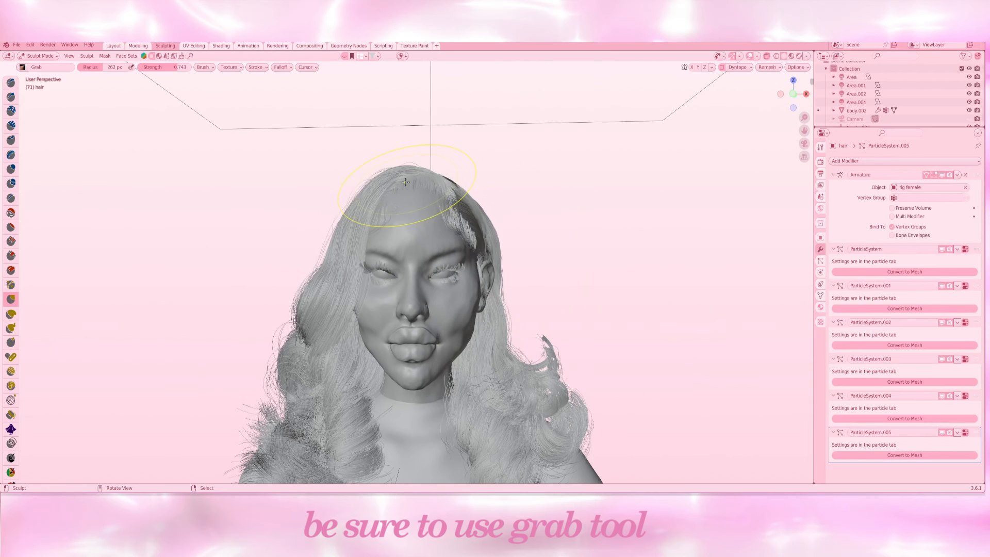
mouse_move(409, 210)
mouse_down()
mouse_move(409, 225)
mouse_move(418, 221)
mouse_up()
scroll(411, 194, up, 8)
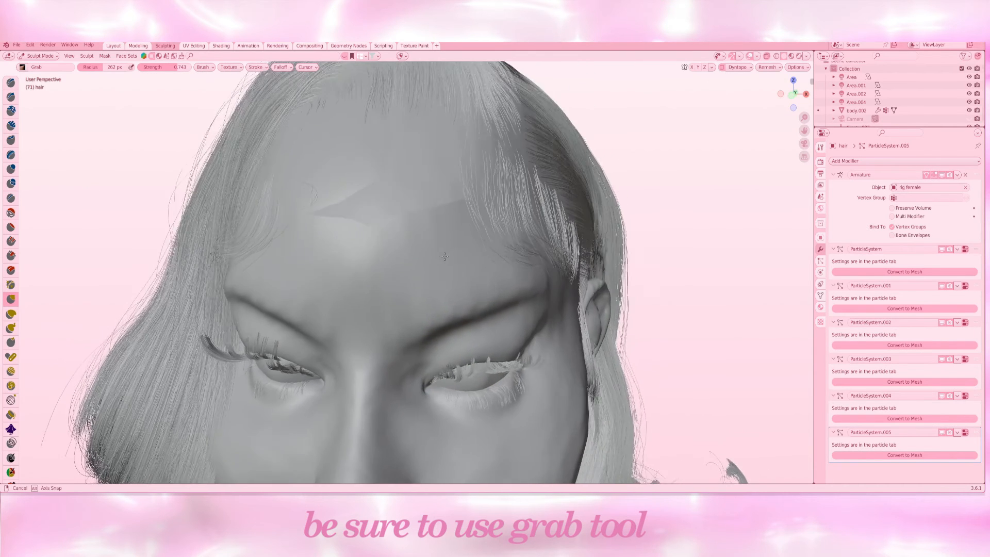
drag(305, 172, 300, 170)
- Display the head in Material Preview and adjust the lace and baby hairs along the front hairline with Grab
key(z)
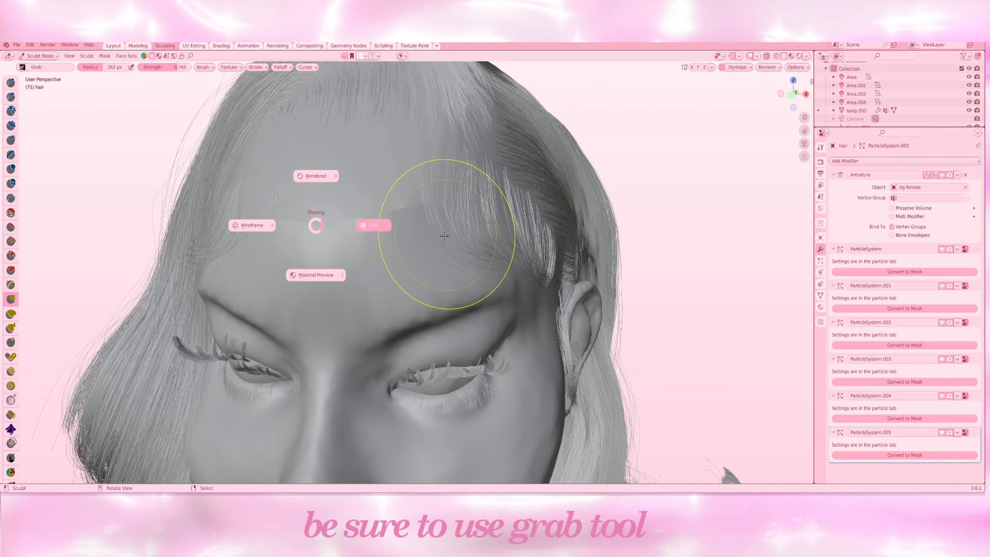
click(447, 233)
key(z)
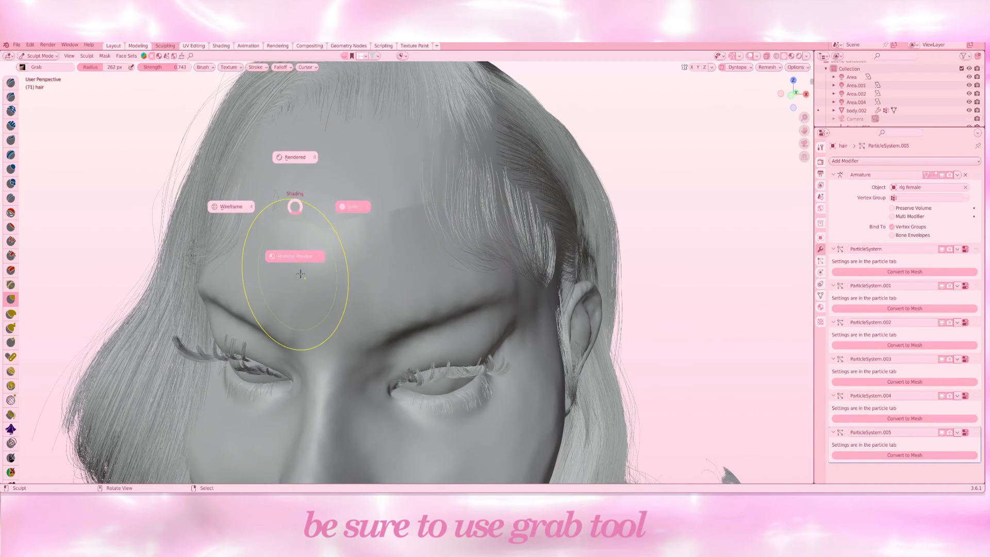
click(292, 305)
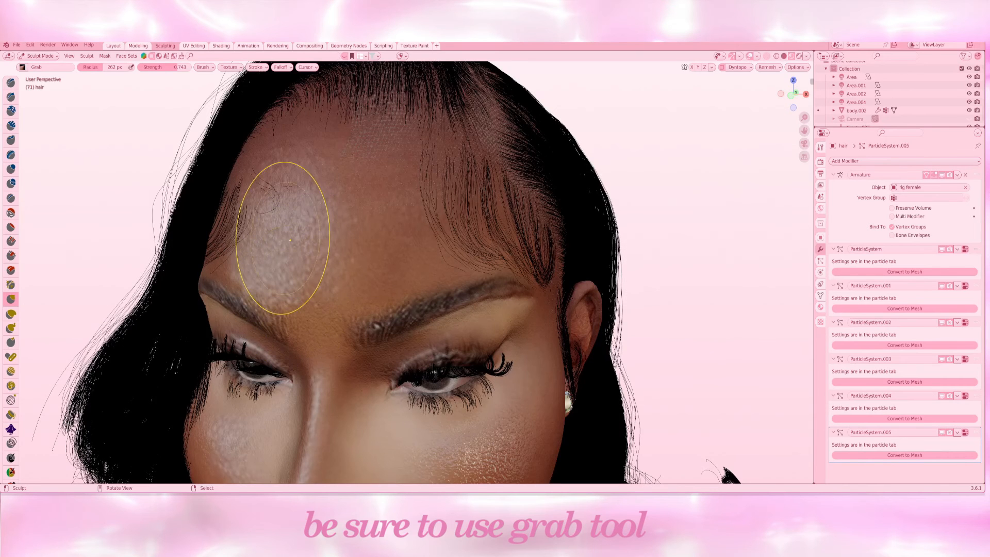
scroll(319, 149, down, 3)
middle_drag(362, 175, 356, 186)
middle_drag(319, 250, 315, 249)
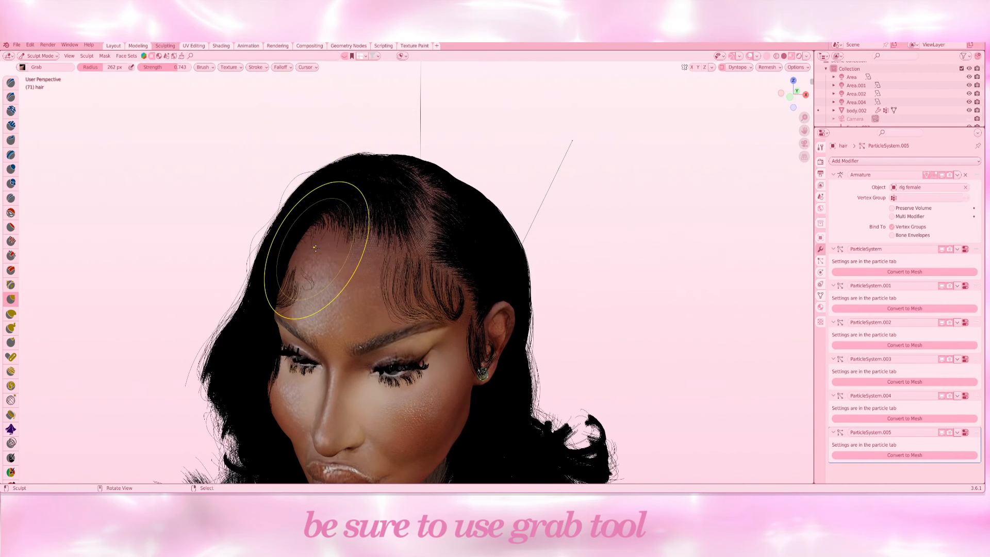
drag(320, 251, 304, 242)
mouse_move(325, 248)
middle_down()
mouse_move(400, 281)
mouse_move(398, 247)
middle_up()
drag(408, 240, 408, 254)
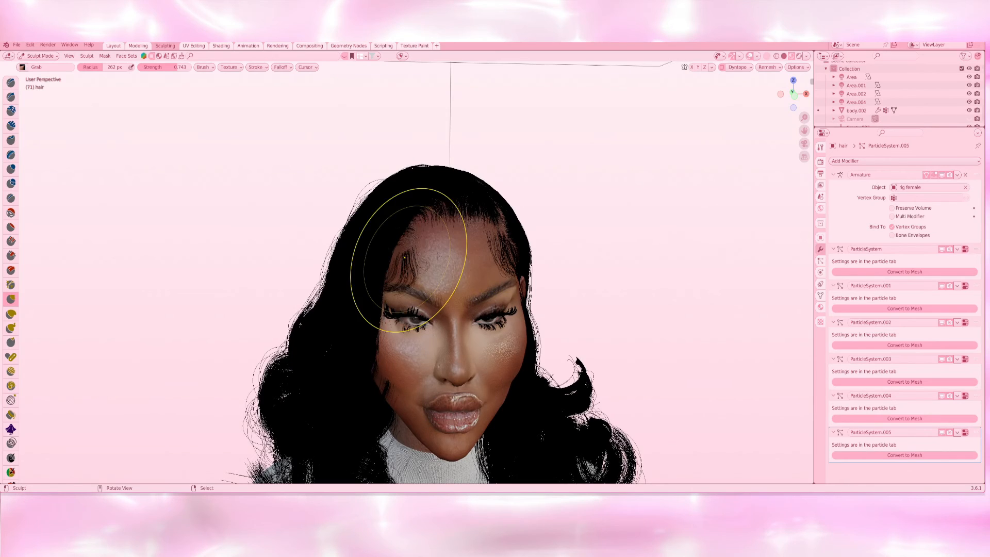
scroll(412, 253, down, 3)
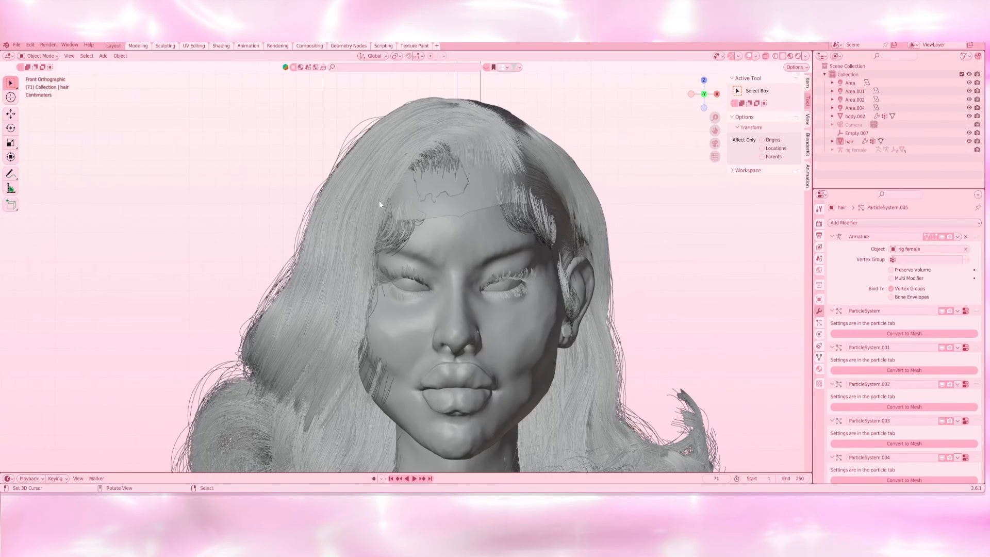
- Select the hair in the Layout workspace, enter Particle Edit mode, and make ParticleSystem.005 the active system
scroll(378, 201, down, 5)
scroll(414, 341, up, 5)
scroll(380, 347, down, 4)
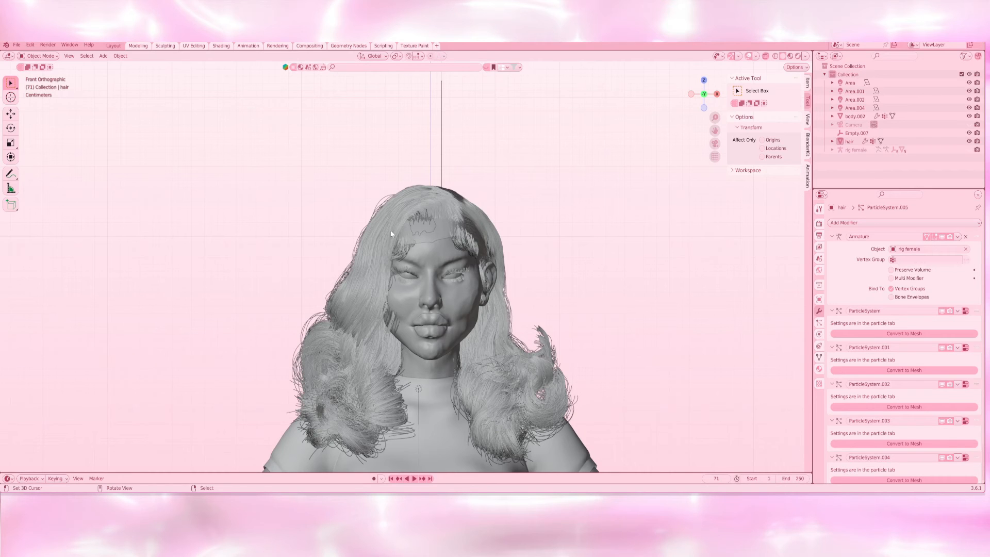
click(391, 230)
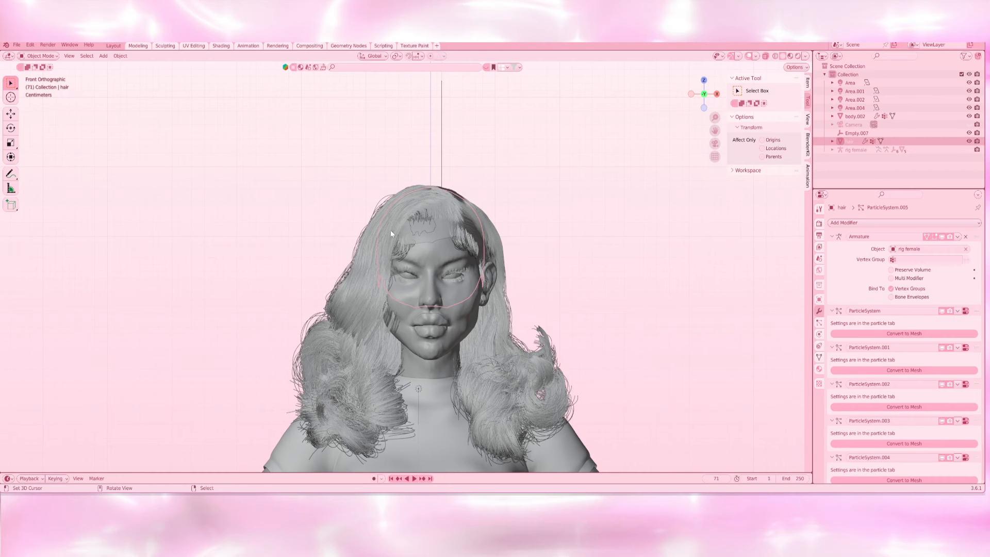
click(819, 323)
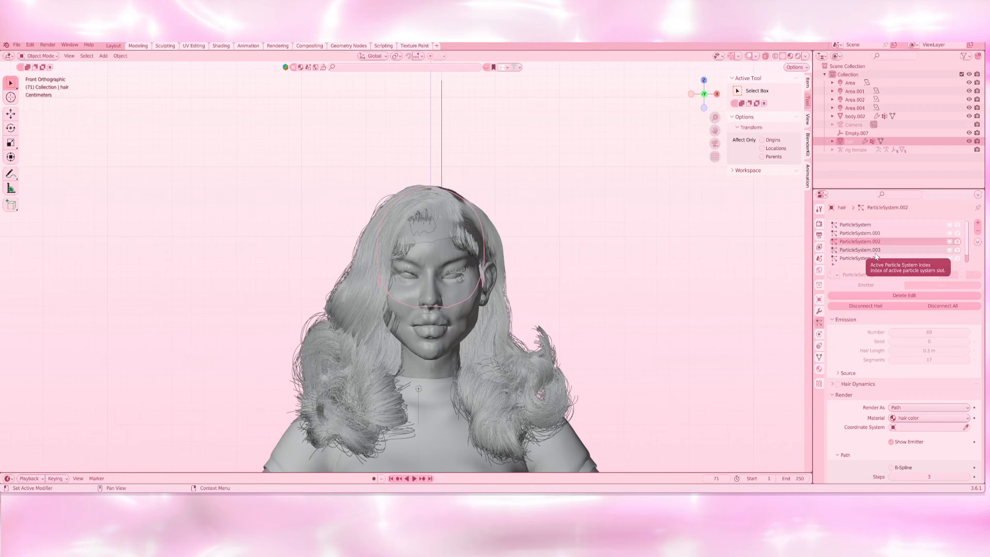
click(39, 56)
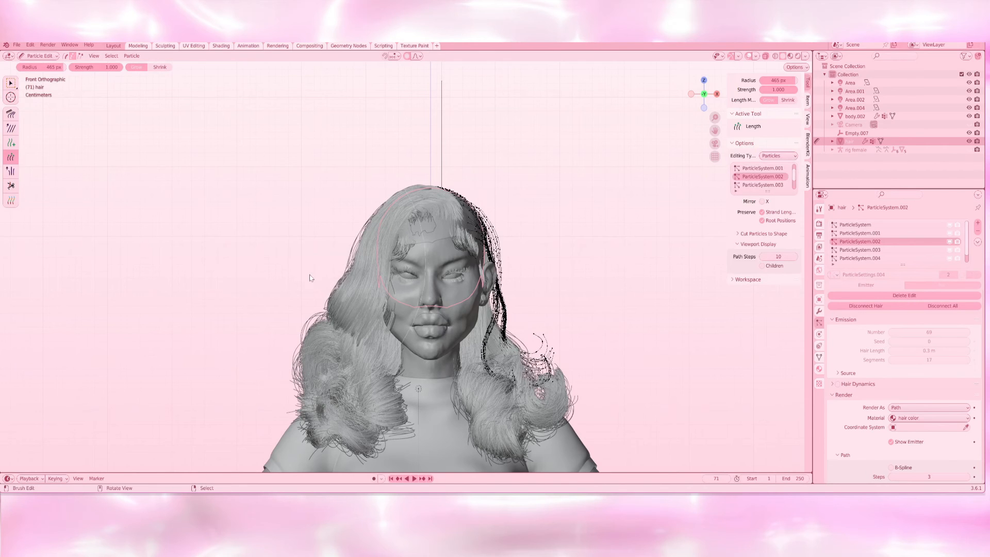
scroll(968, 244, down, 1)
click(887, 259)
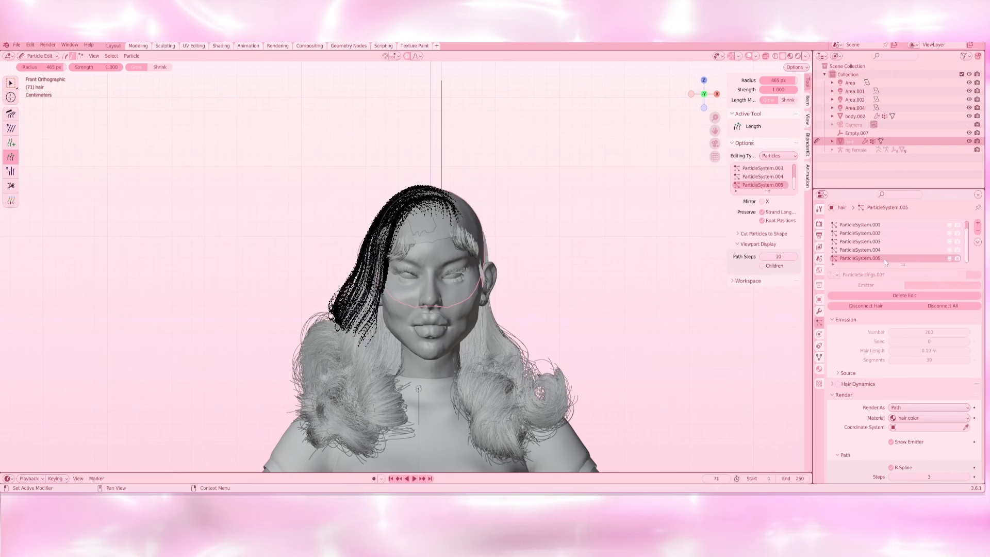
- Select all strands of the side hair section and try a short Comb stroke beside the cheek
mouse_move(416, 333)
middle_down()
mouse_move(335, 347)
mouse_move(518, 371)
middle_up()
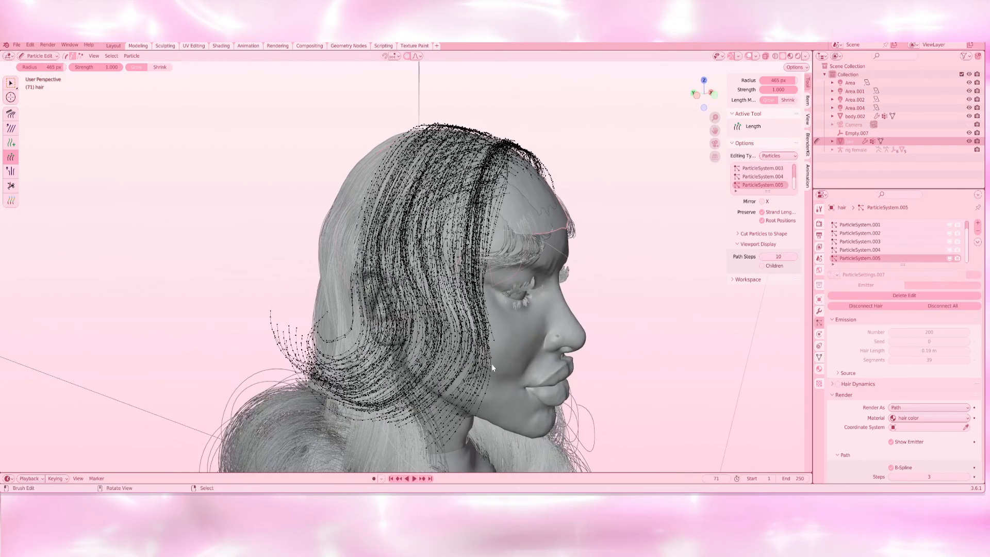
key(a)
middle_drag(491, 364, 525, 363)
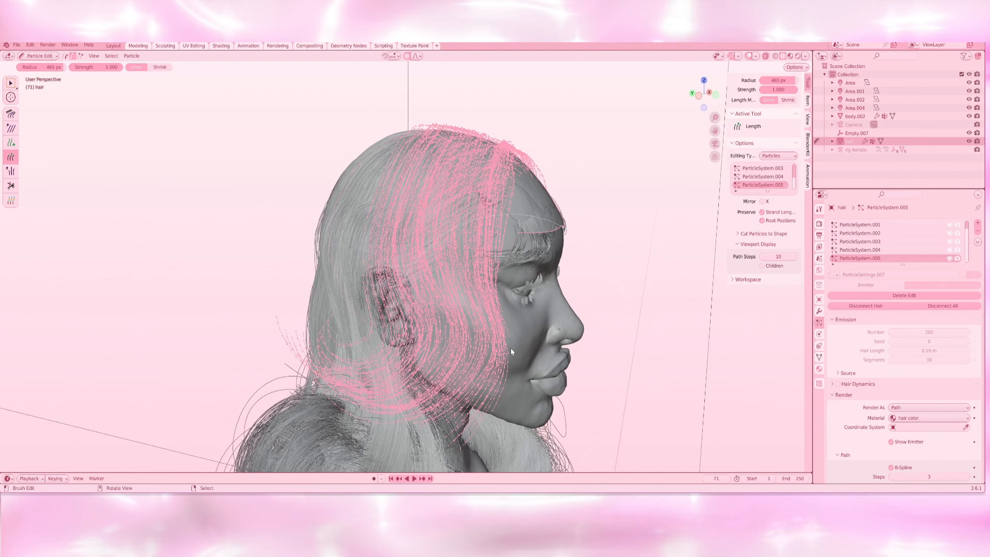
middle_drag(518, 360, 576, 371)
scroll(548, 369, up, 1)
drag(576, 370, 257, 243)
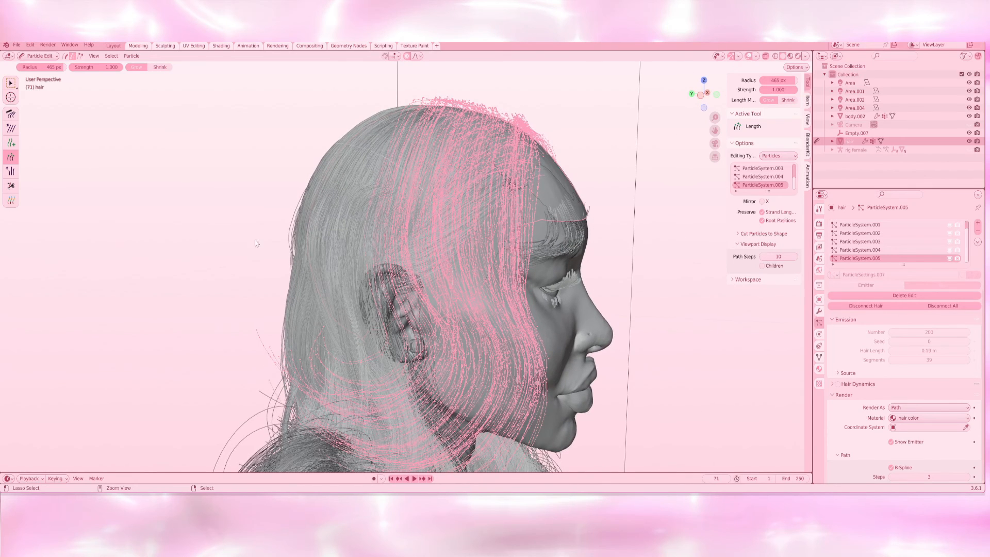
click(11, 114)
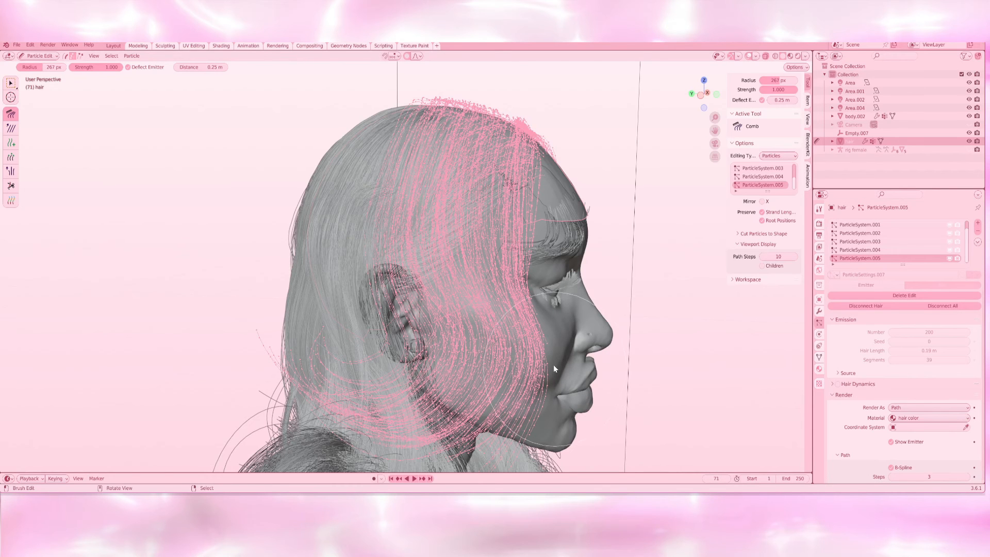
drag(563, 364, 566, 364)
key(ctrl+z)
key(alt+a)
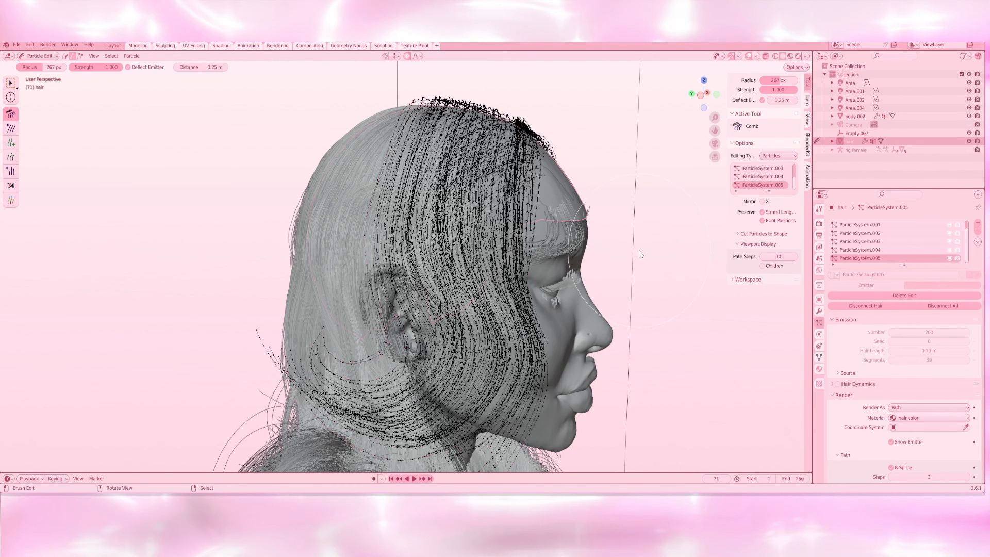
- Enable proportional editing and move the strand point beside the cheek slightly forward with a smooth influence size of about 0.092 m
click(407, 56)
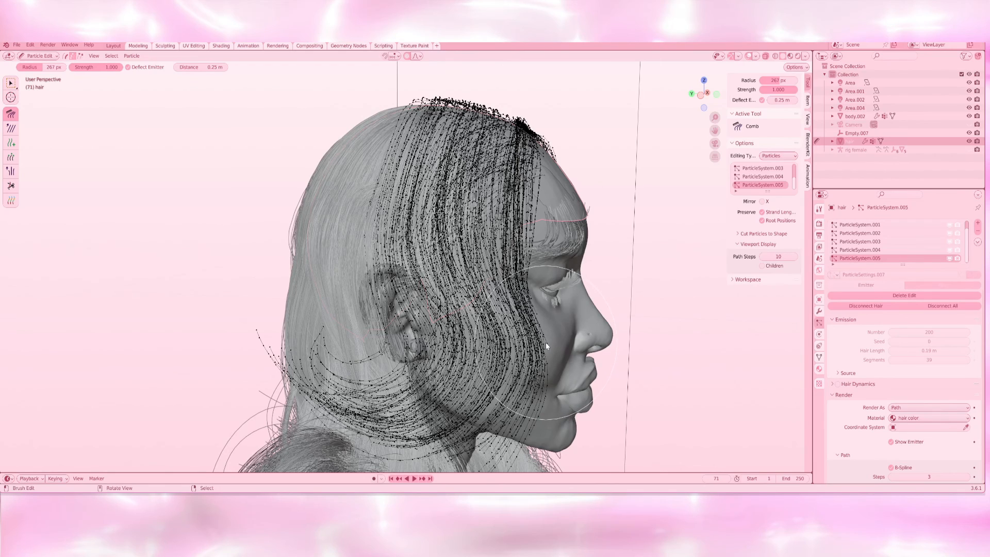
middle_drag(546, 346, 619, 351)
key(g)
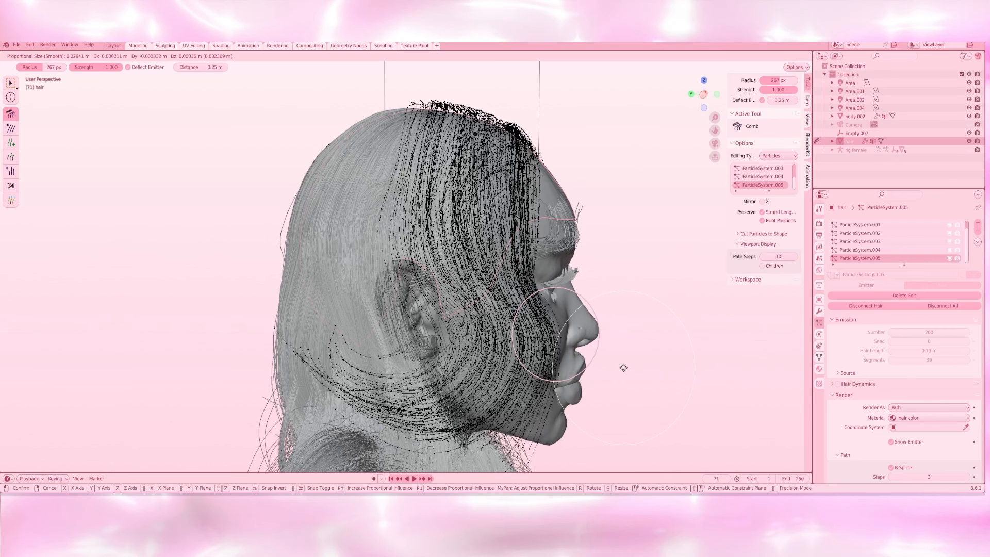
scroll(624, 368, down, 10)
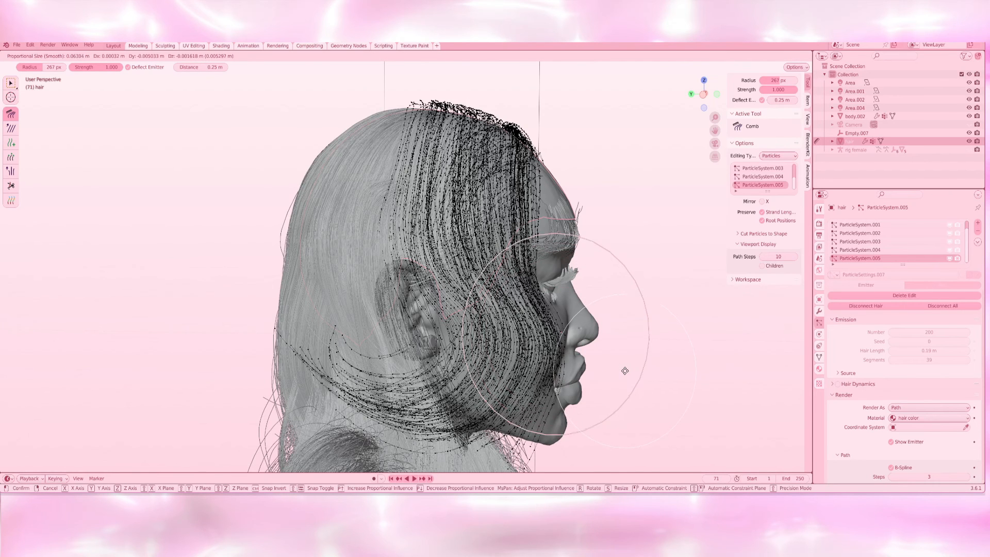
scroll(625, 371, down, 2)
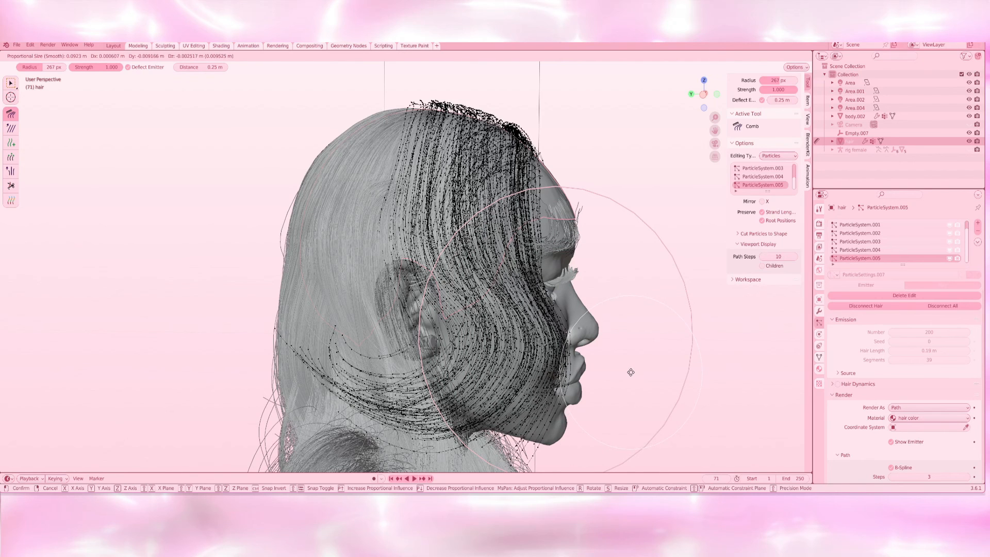
click(631, 372)
- Select a strand point near the jaw and move it with the 0.092 m proportional influence to reshape the lower front strands
right_click(562, 405)
key(g)
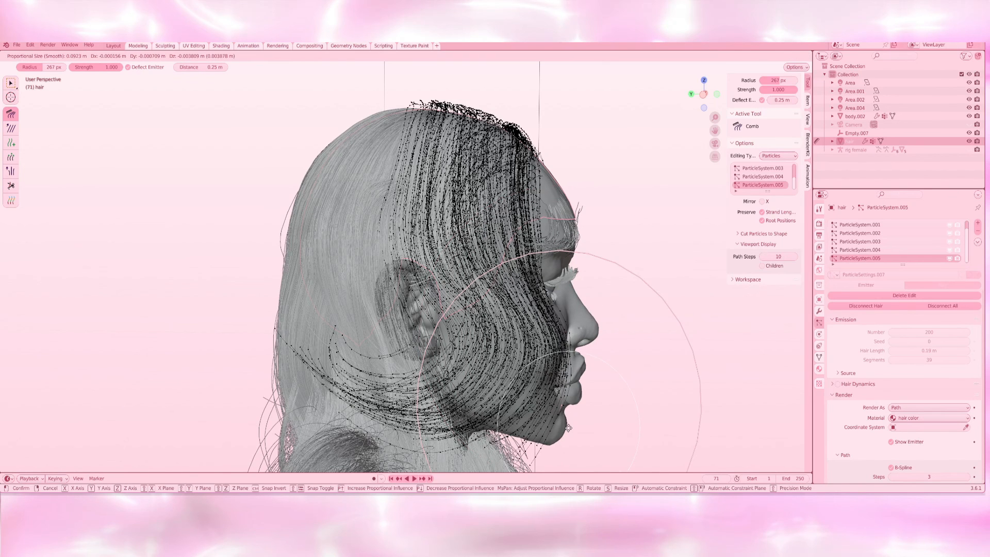
click(564, 391)
- Reshape the strands beside the face from the front with two small moves, using a smooth proportional size of about 0.047 m
middle_drag(564, 391, 425, 320)
scroll(386, 317, up, 2)
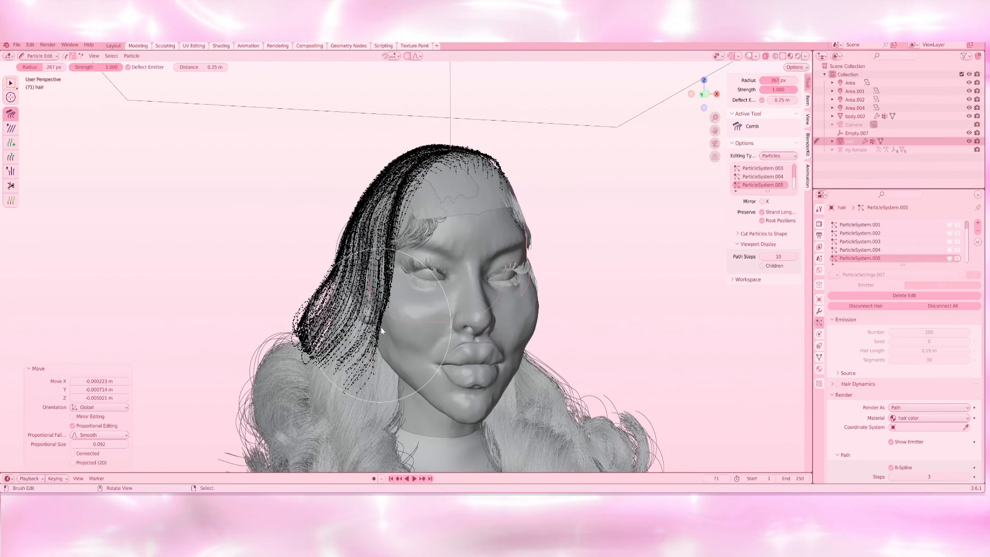
right_click(382, 327)
key(g)
scroll(398, 336, up, 2)
click(400, 337)
middle_drag(400, 338, 416, 350)
key(g)
click(348, 351)
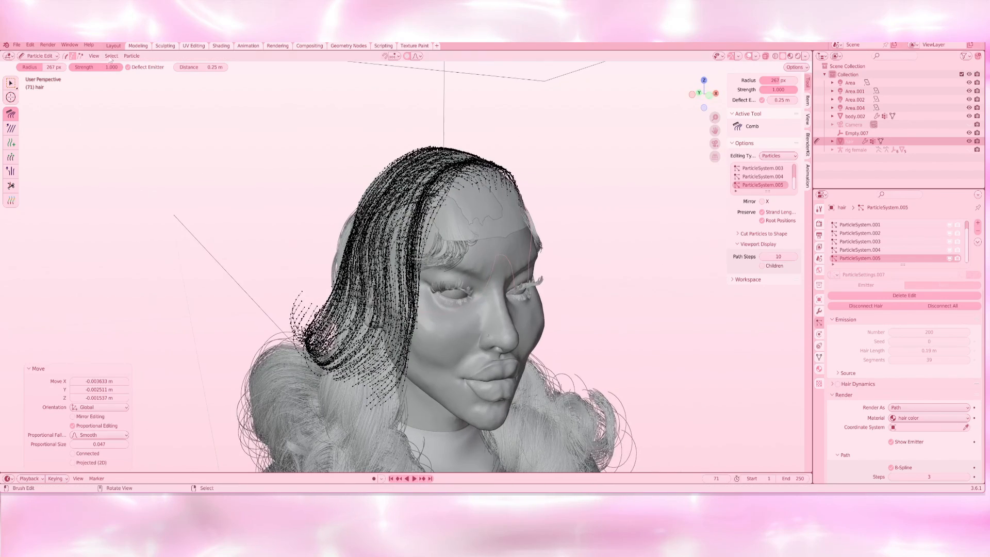
- Leave Particle Edit for Object Mode and deselect the body in the rendered front view
click(55, 56)
middle_drag(605, 311, 577, 299)
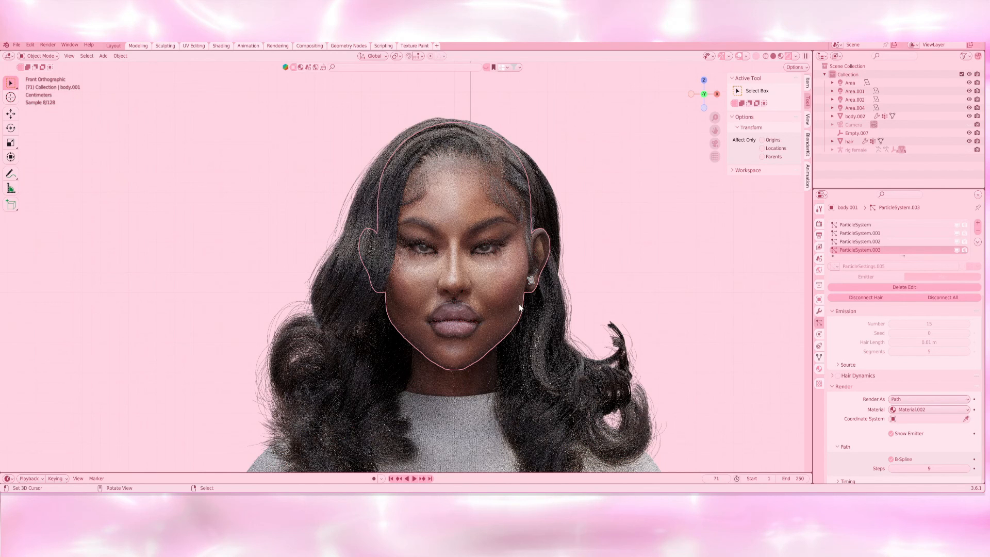
click(612, 270)
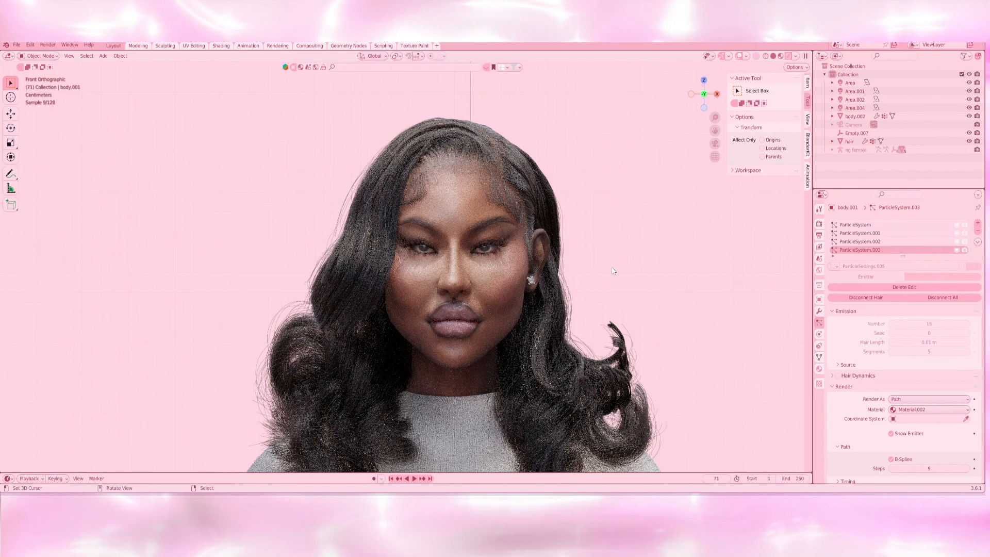